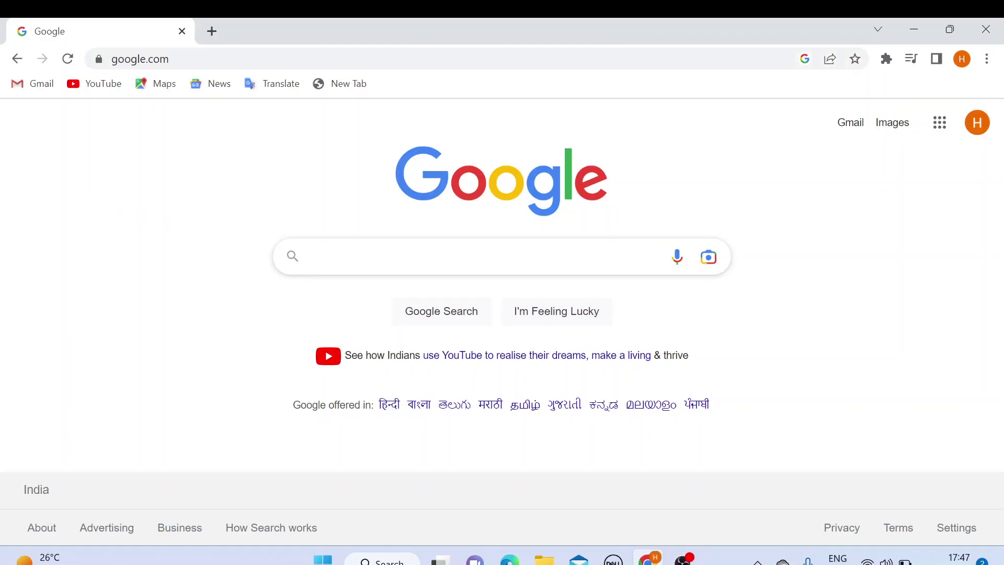
# Search Google for 'chatgpt'.
pyautogui.click(303, 264)
pyautogui.write('chat')
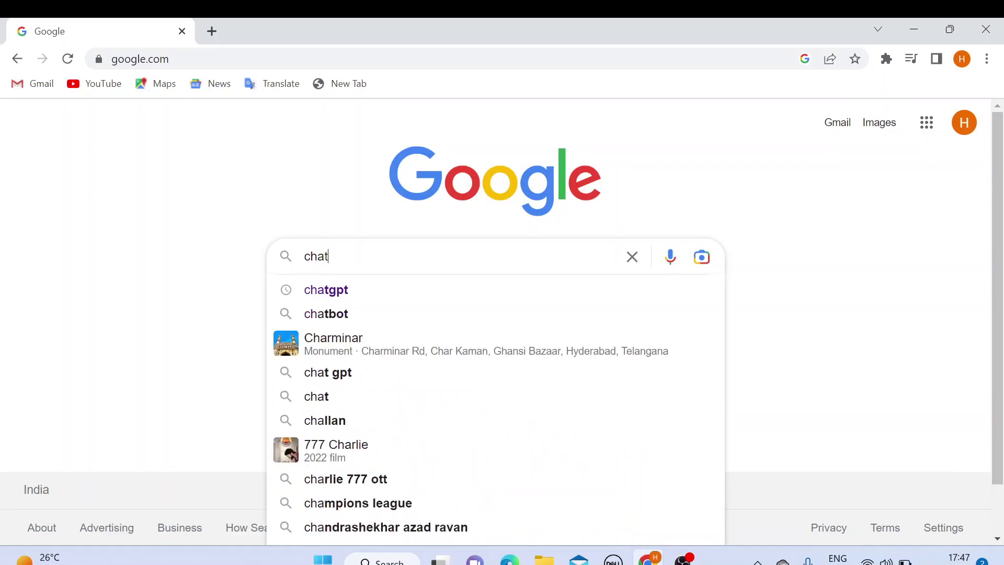
pyautogui.write('gpt')
pyautogui.press('Return')
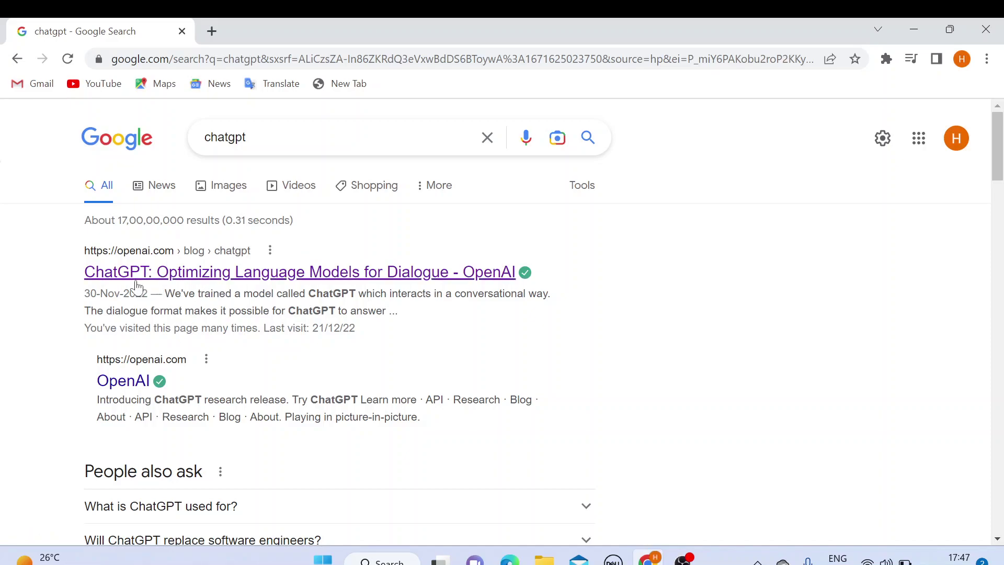
# Open OpenAI's 'ChatGPT: Optimizing Language Models for Dialogue' post in a new tab and read its intro.
pyautogui.click(120, 285)
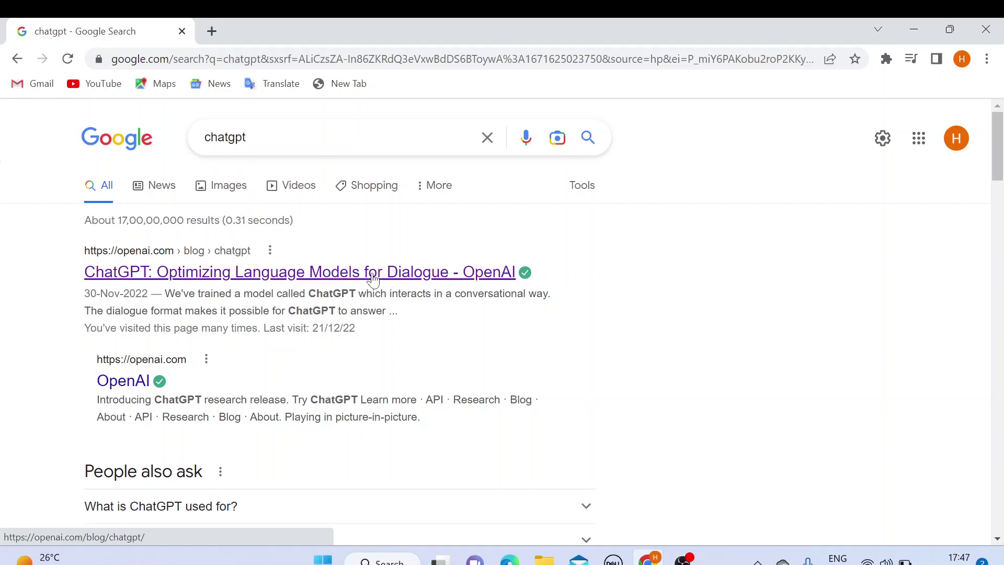
pyautogui.rightClick(322, 272)
pyautogui.press('Escape')
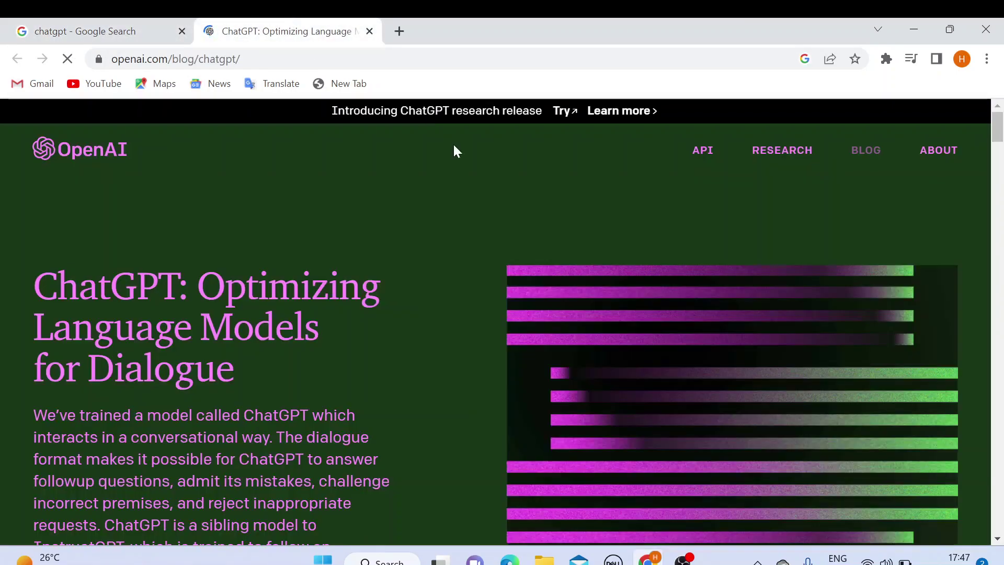
pyautogui.click(293, 32)
pyautogui.scroll(-1, 329, 178)
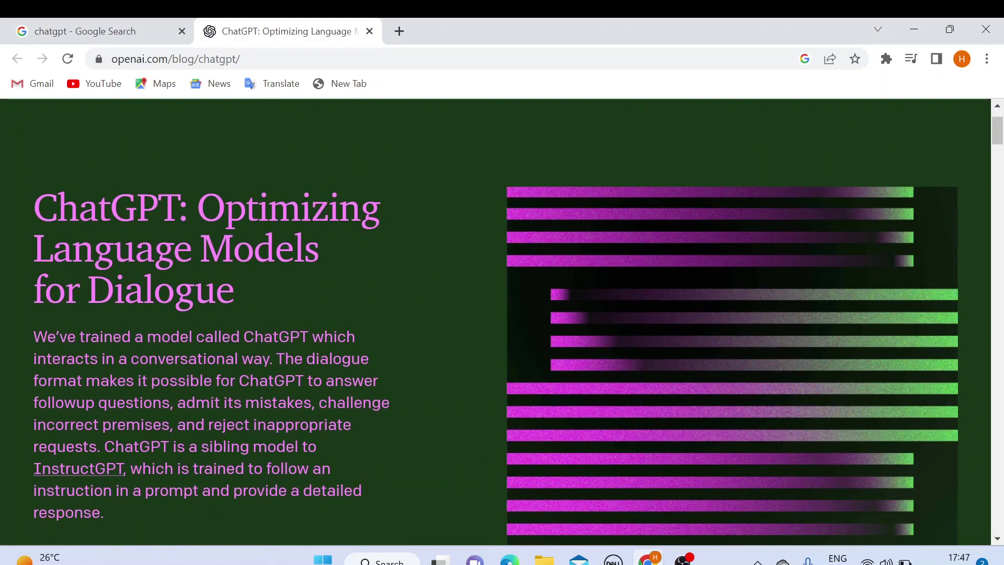
pyautogui.moveTo(33, 193); pyautogui.dragTo(284, 468)
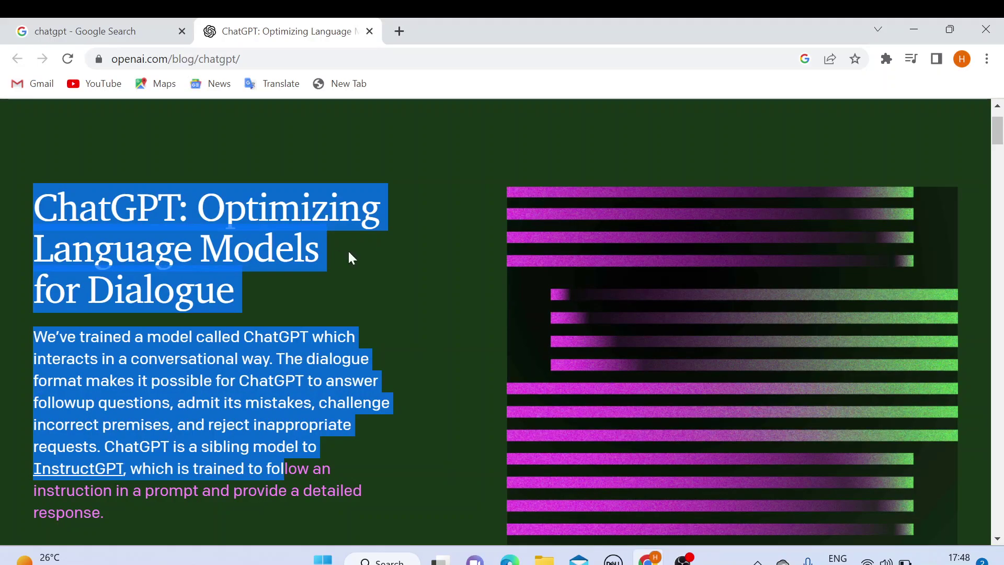
pyautogui.scroll(1, 363, 254)
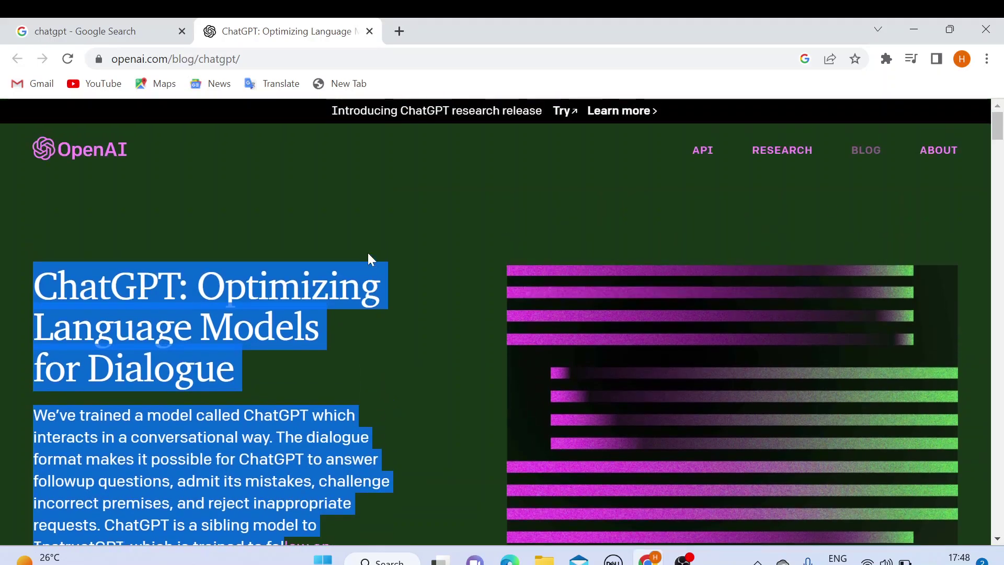
pyautogui.click(934, 152)
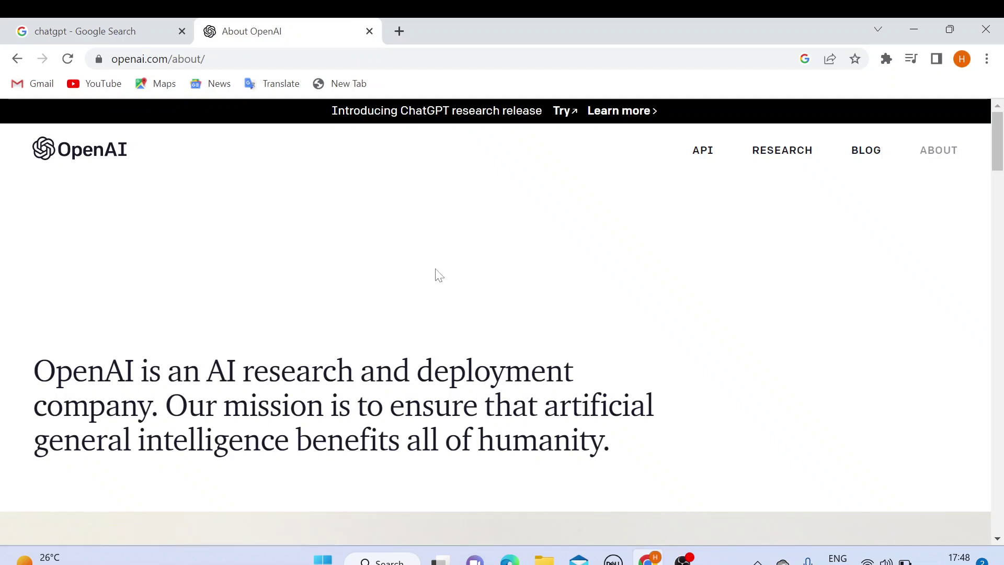
pyautogui.scroll(-1, 439, 275)
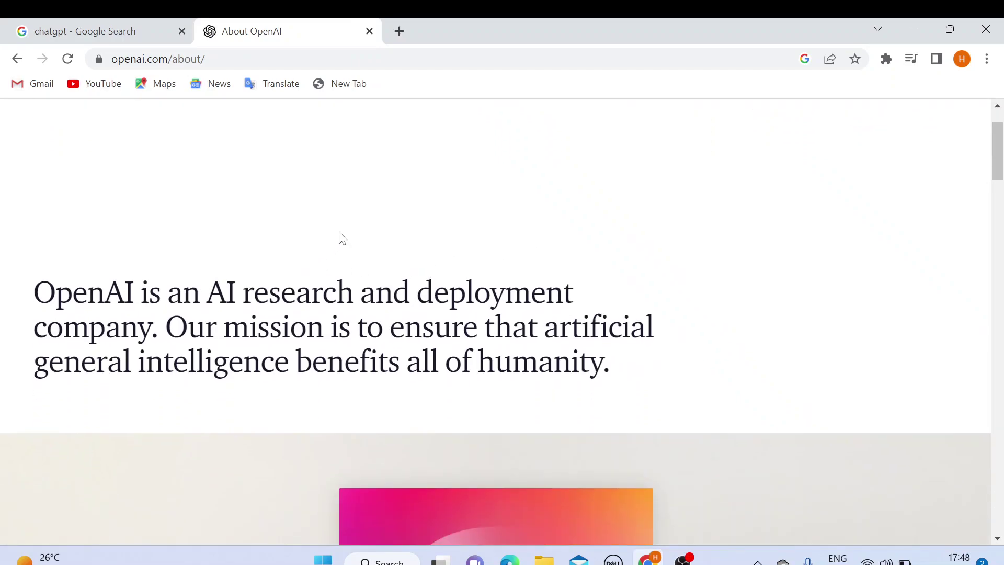
pyautogui.moveTo(105, 292); pyautogui.dragTo(236, 292)
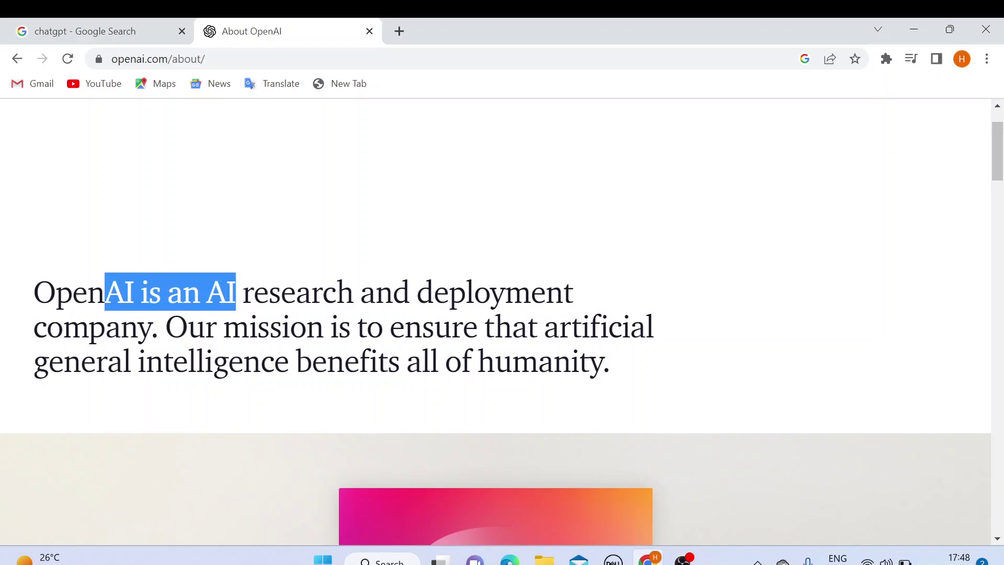
pyautogui.moveTo(166, 326); pyautogui.dragTo(324, 327)
pyautogui.moveTo(478, 326); pyautogui.dragTo(622, 327)
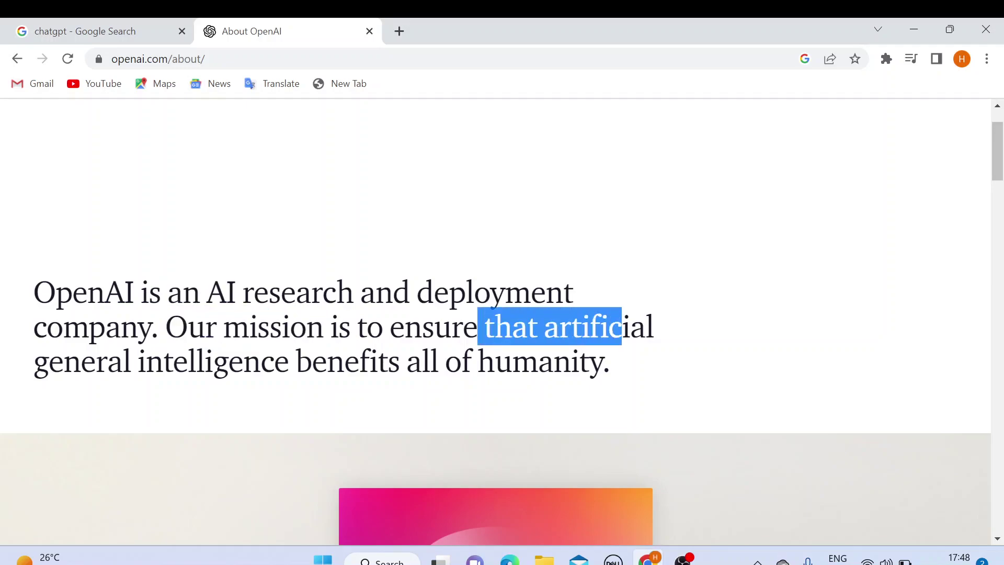
pyautogui.moveTo(172, 360); pyautogui.dragTo(377, 361)
pyautogui.moveTo(615, 366); pyautogui.dragTo(135, 293)
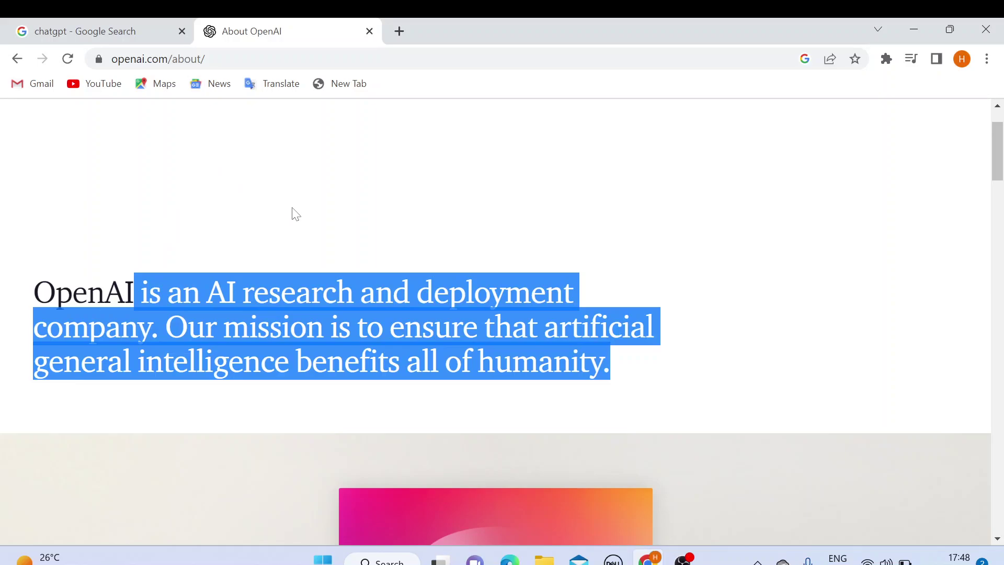
pyautogui.scroll(-3, 335, 220)
pyautogui.scroll(-3, 342, 219)
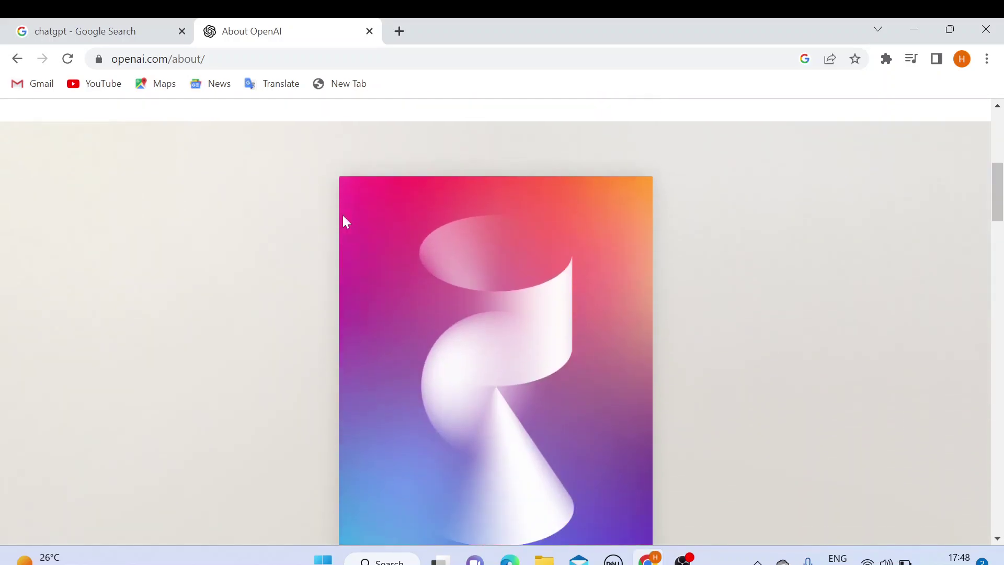
pyautogui.scroll(-3, 343, 215)
pyautogui.scroll(5, 343, 215)
pyautogui.scroll(6, 373, 200)
pyautogui.scroll(-7, 374, 203)
pyautogui.scroll(-5, 379, 209)
pyautogui.scroll(10, 378, 199)
pyautogui.scroll(3, 377, 199)
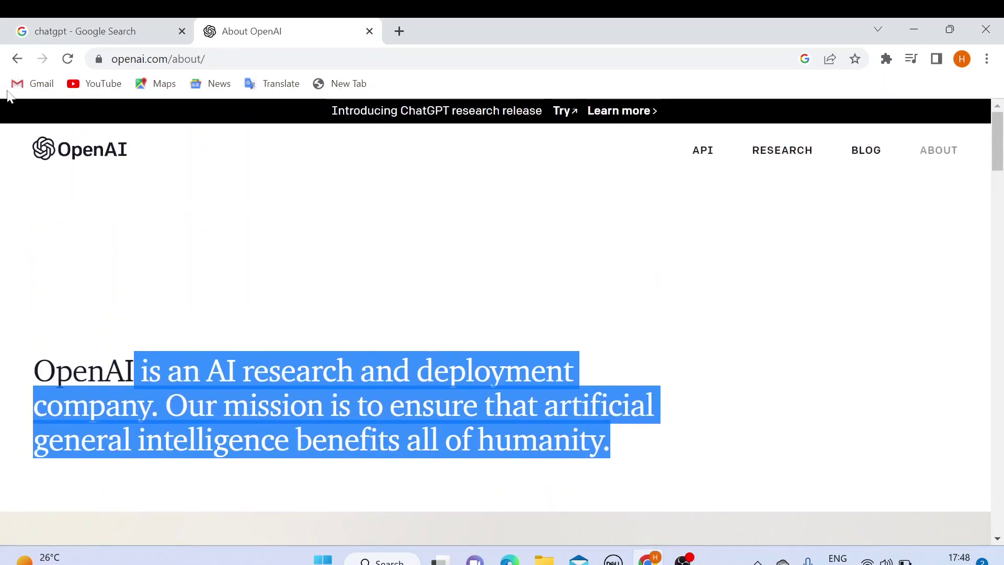
pyautogui.click(19, 59)
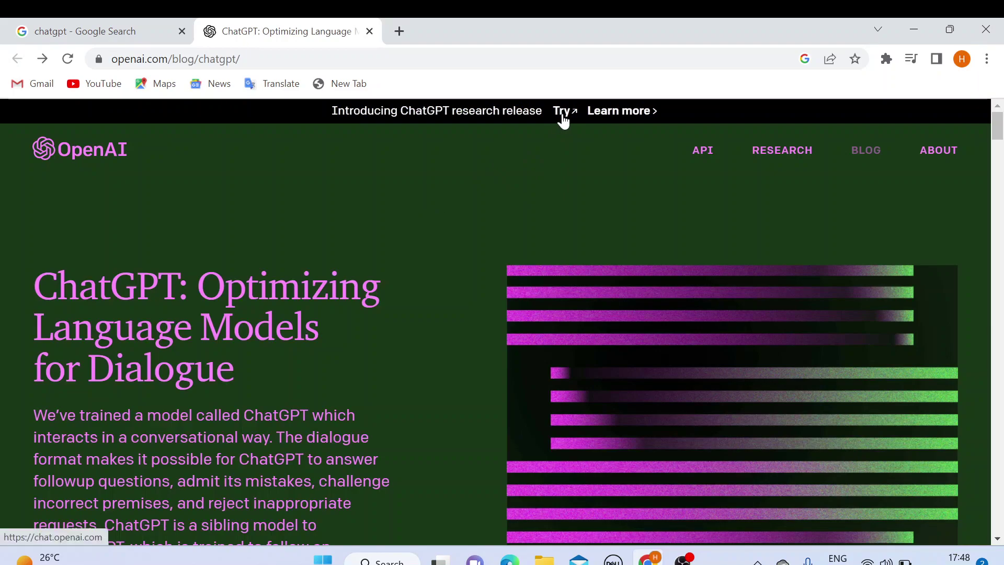
pyautogui.scroll(-3, 460, 195)
pyautogui.scroll(-1, 323, 226)
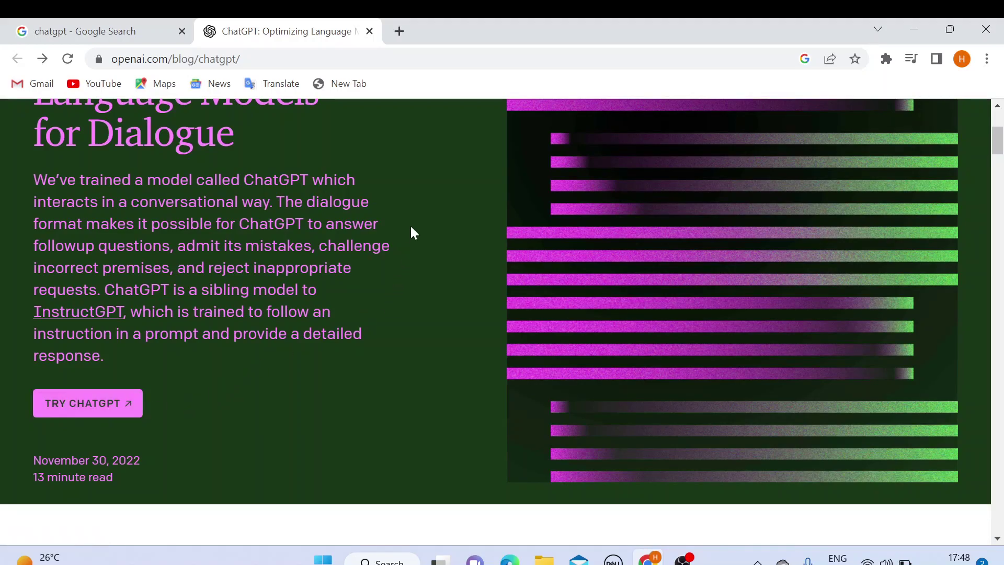
# Open chat.openai.com/chat in its own tab to start an empty ChatGPT chat.
pyautogui.click(84, 406)
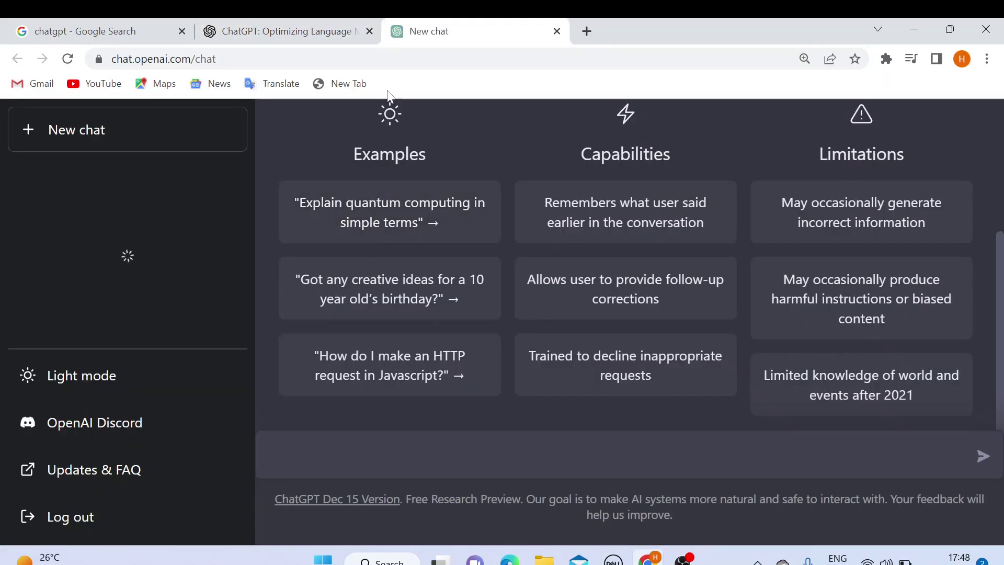
pyautogui.click(471, 58)
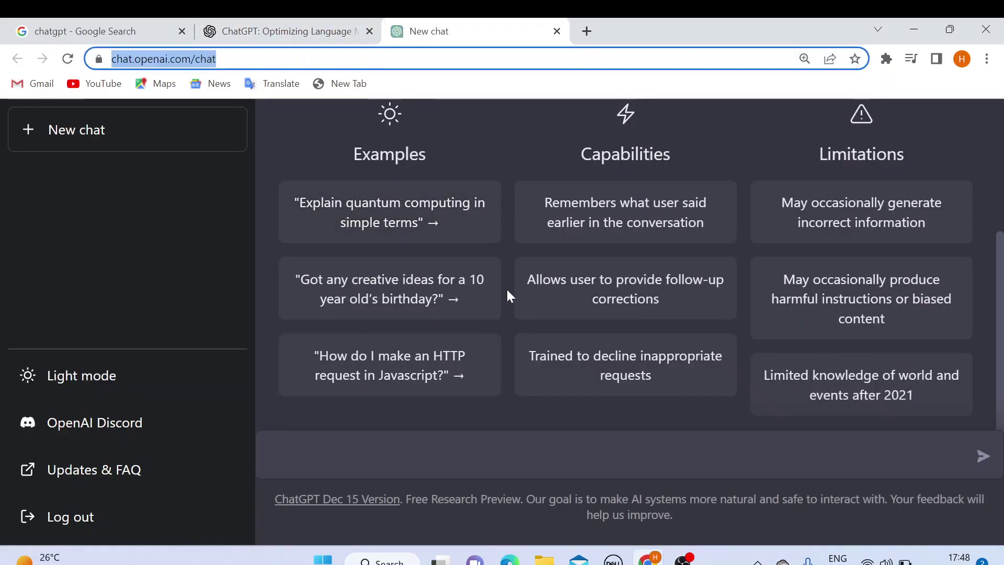
pyautogui.scroll(3, 523, 359)
pyautogui.scroll(-2, 515, 302)
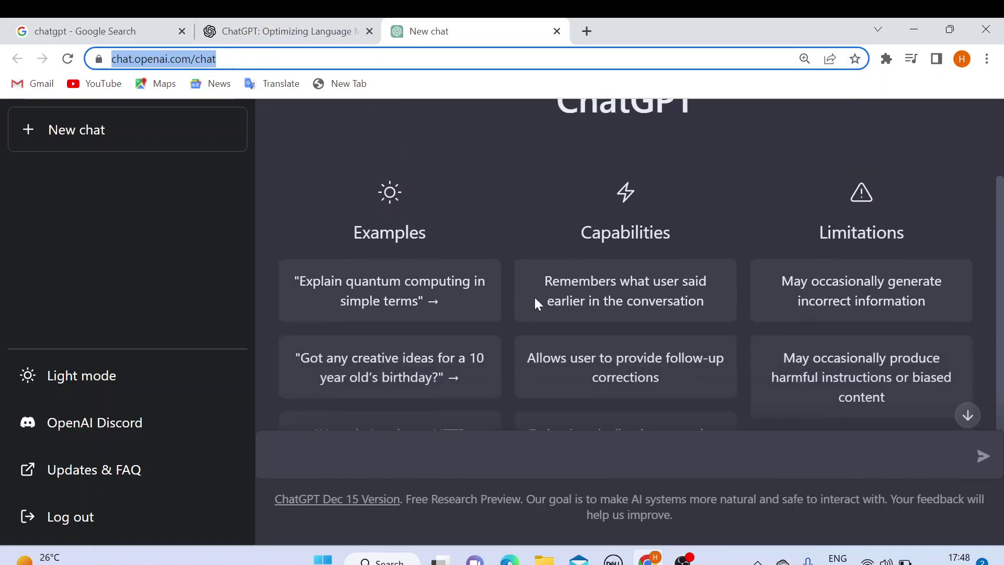
pyautogui.scroll(-2, 516, 318)
pyautogui.scroll(4, 518, 309)
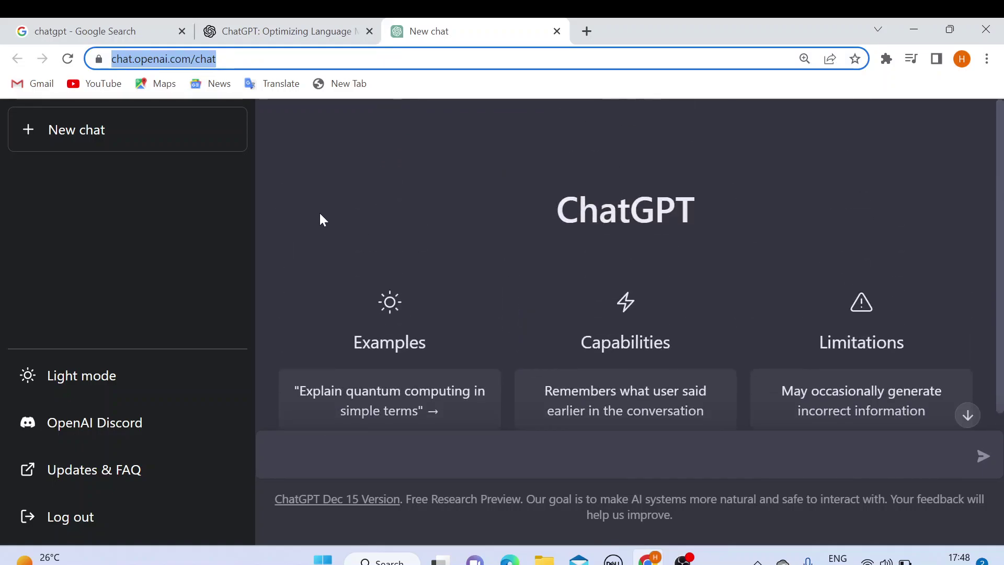
pyautogui.click(308, 202)
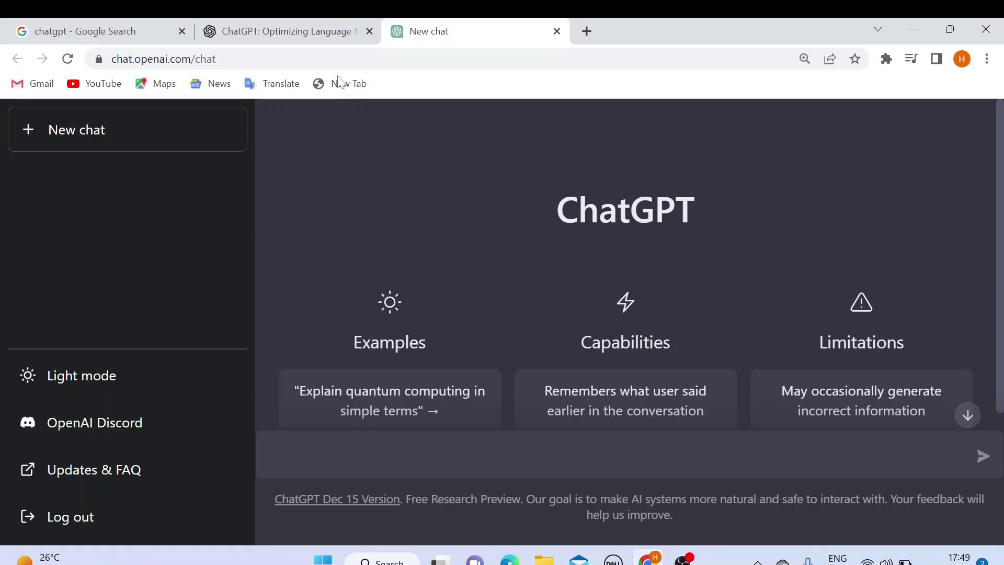
pyautogui.click(340, 59)
pyautogui.click(288, 32)
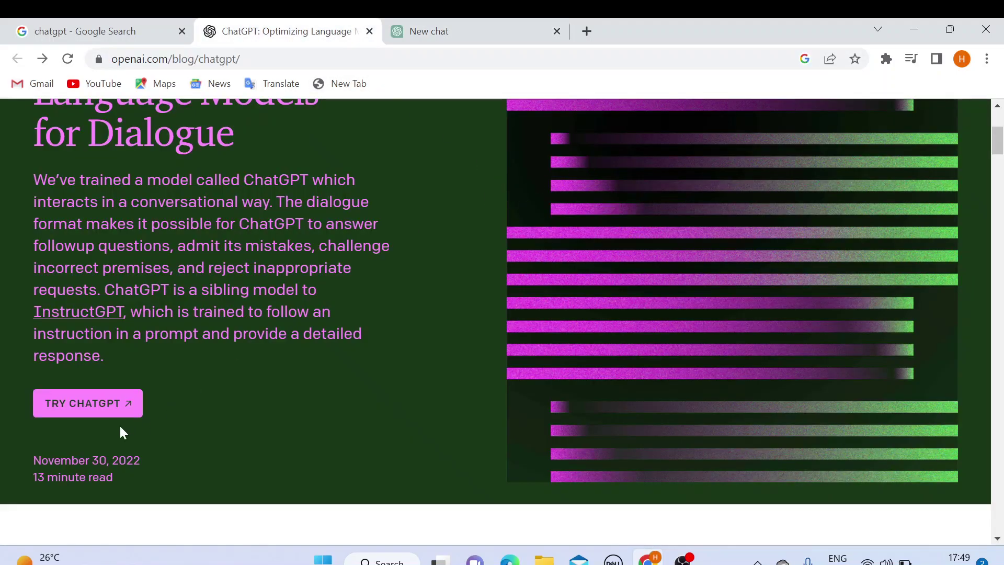
pyautogui.click(472, 30)
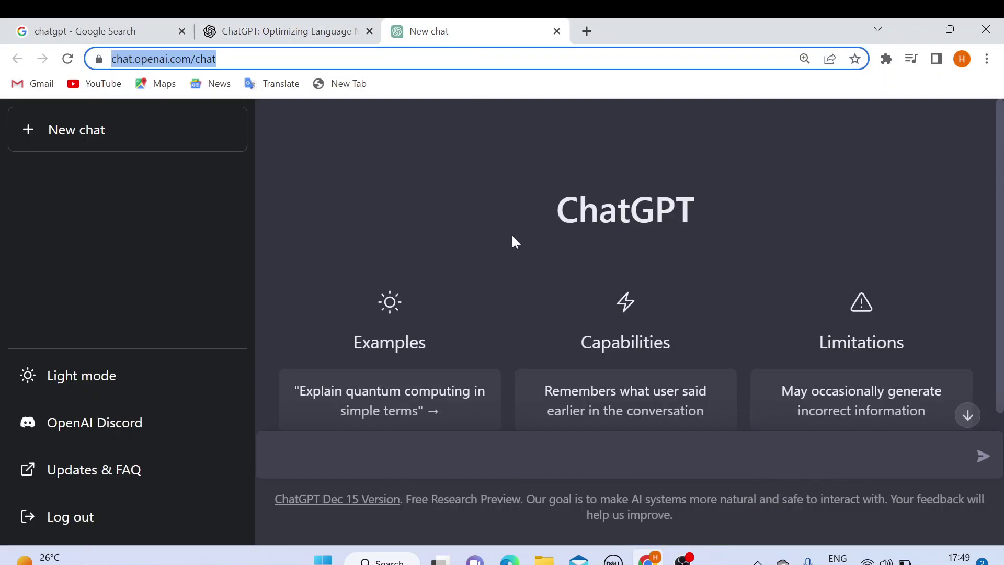
# Scroll through the Examples, Capabilities and Limitations cards on the empty chat page.
pyautogui.scroll(-3, 516, 260)
pyautogui.scroll(2, 516, 257)
pyautogui.scroll(-1, 516, 255)
pyautogui.scroll(-1, 518, 261)
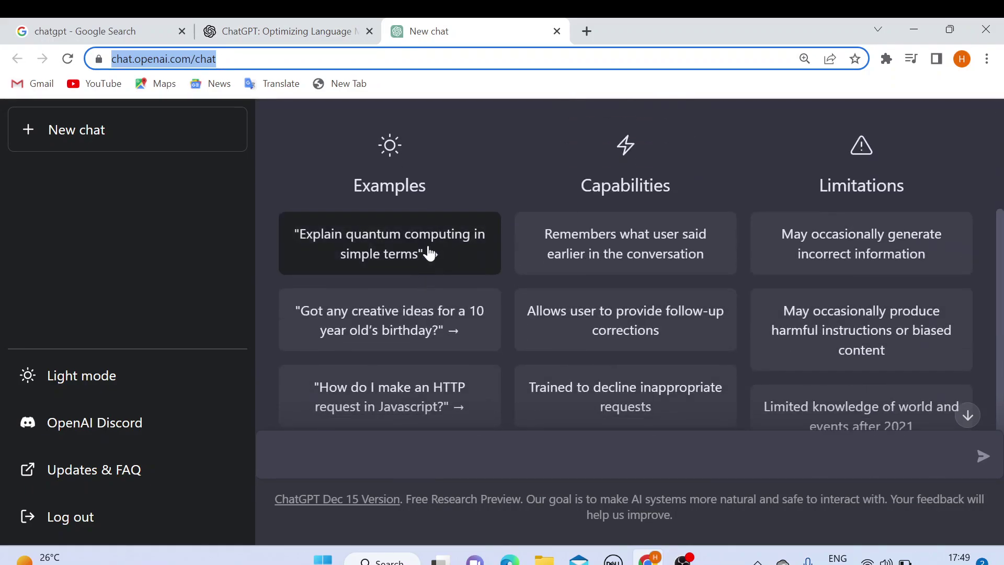
pyautogui.scroll(-1, 429, 253)
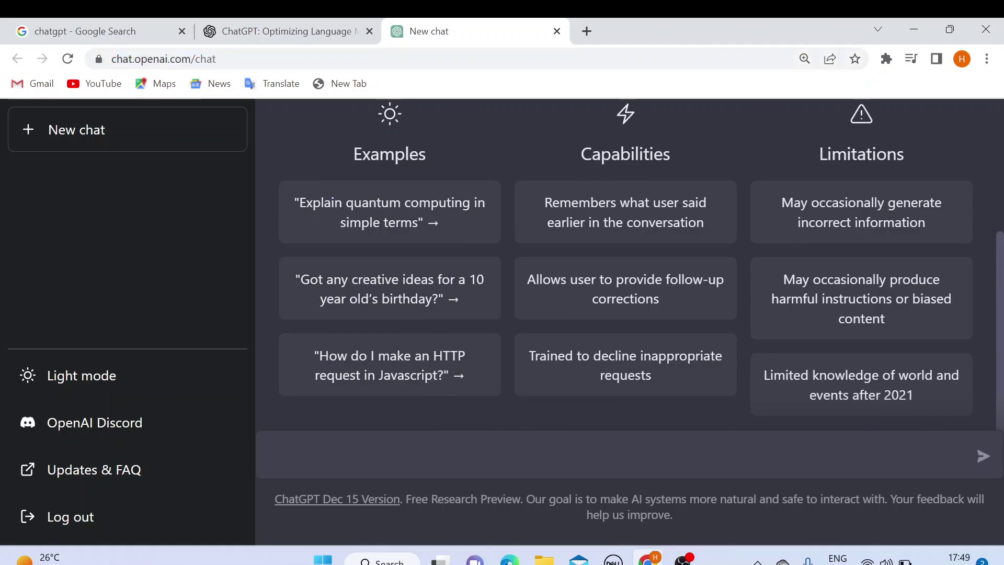
pyautogui.scroll(2, 500, 319)
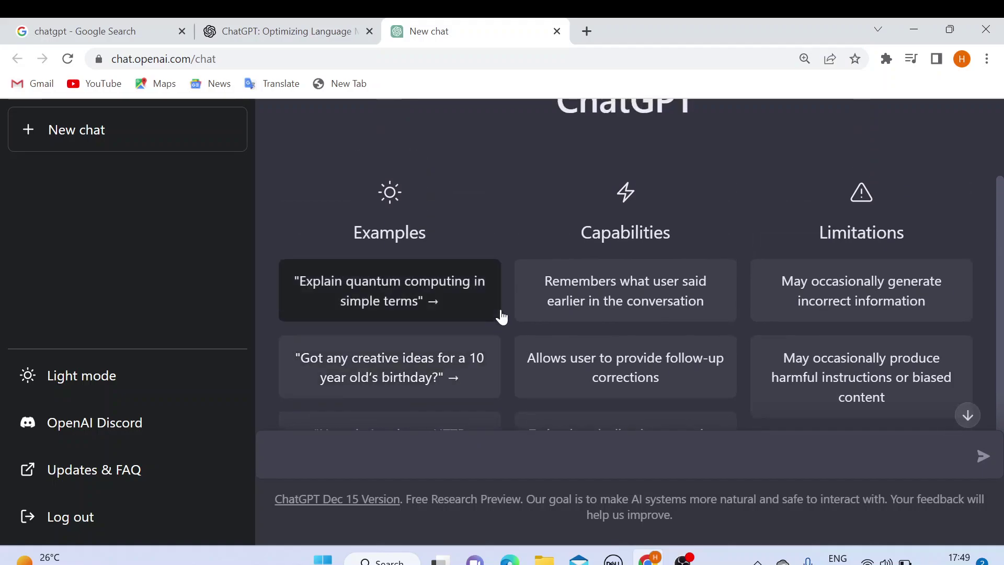
pyautogui.scroll(-2, 502, 314)
pyautogui.scroll(2, 501, 246)
pyautogui.scroll(-1, 499, 240)
pyautogui.scroll(-2, 408, 222)
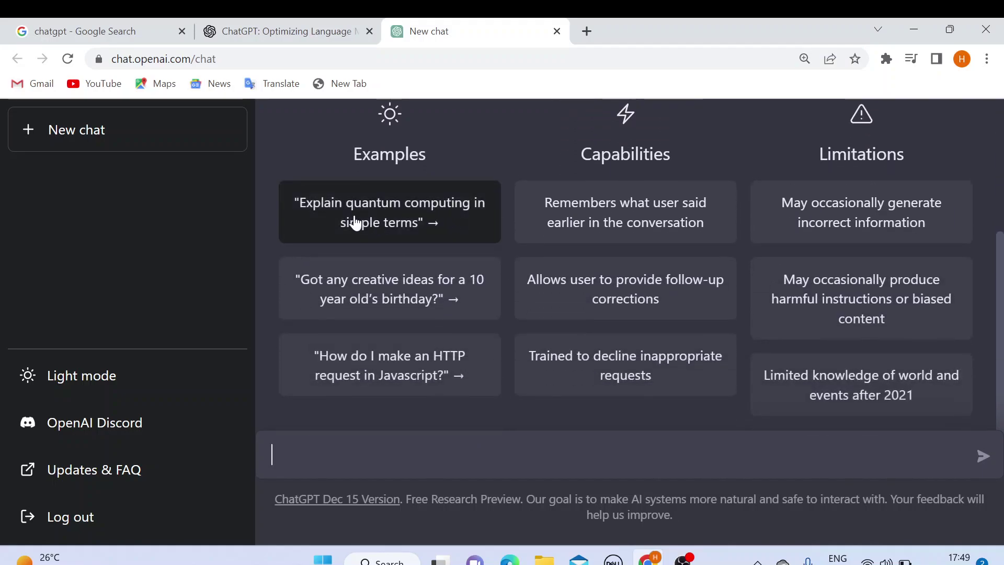
pyautogui.click(382, 214)
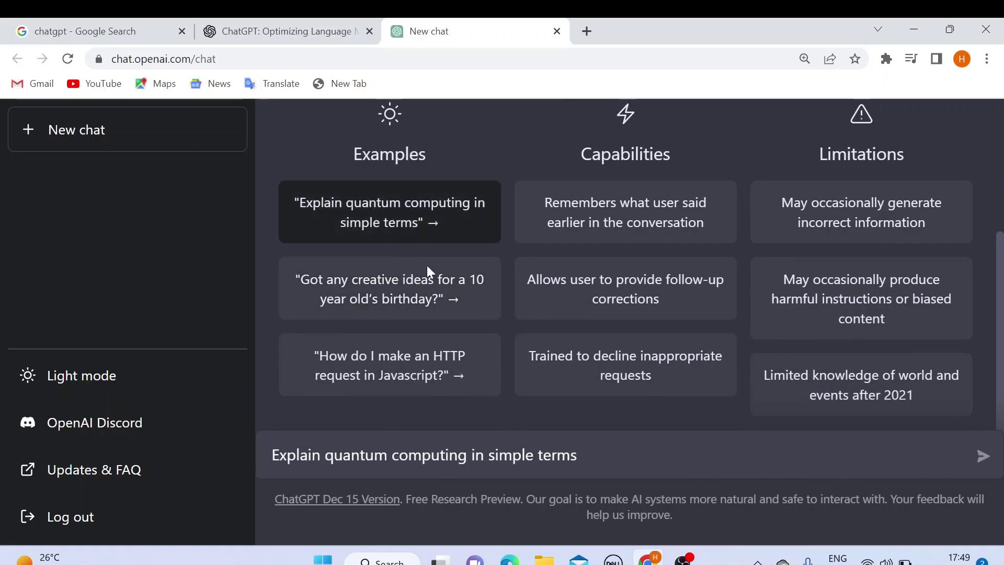
pyautogui.moveTo(577, 455); pyautogui.dragTo(255, 453)
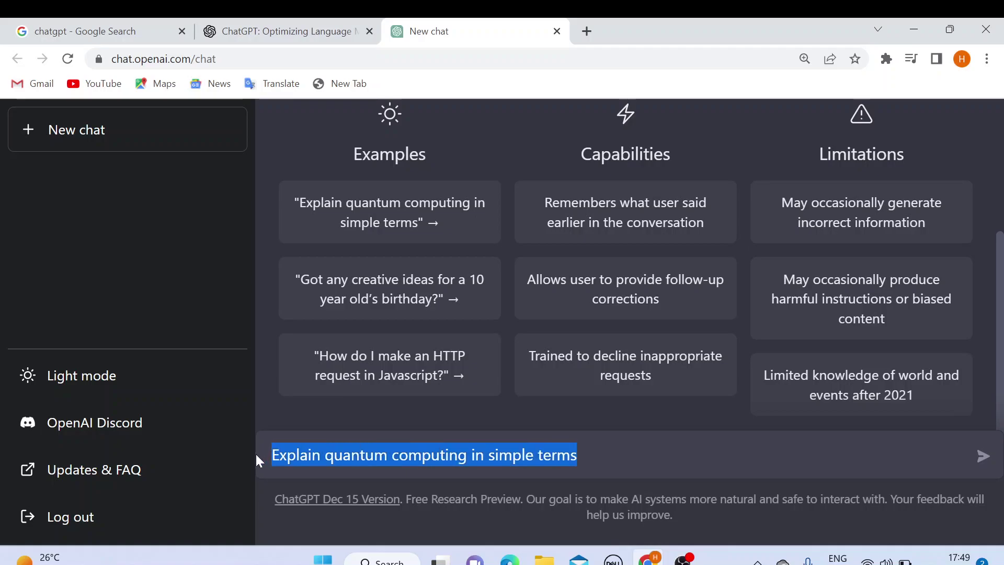
pyautogui.press('BackSpace')
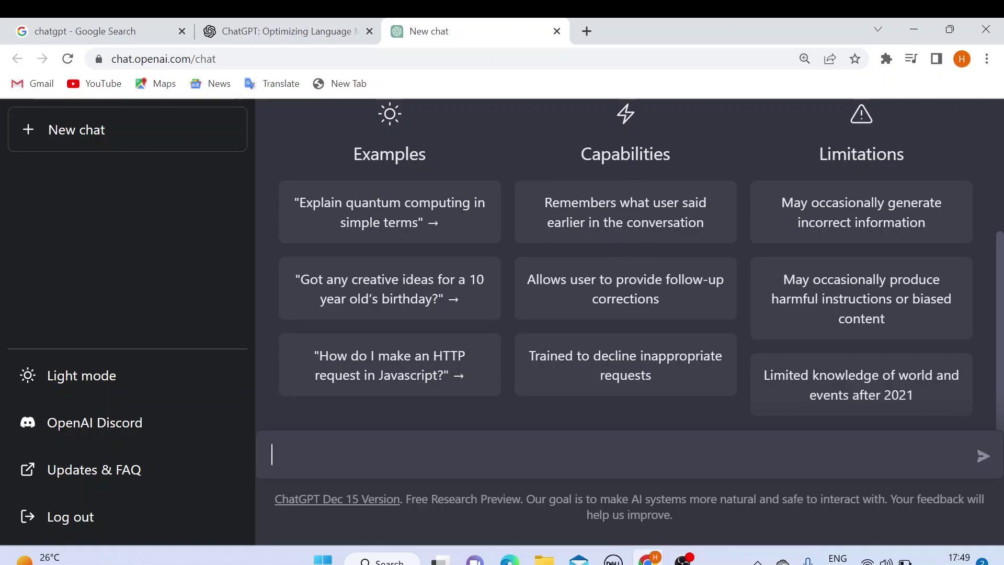
pyautogui.moveTo(549, 202); pyautogui.dragTo(680, 224)
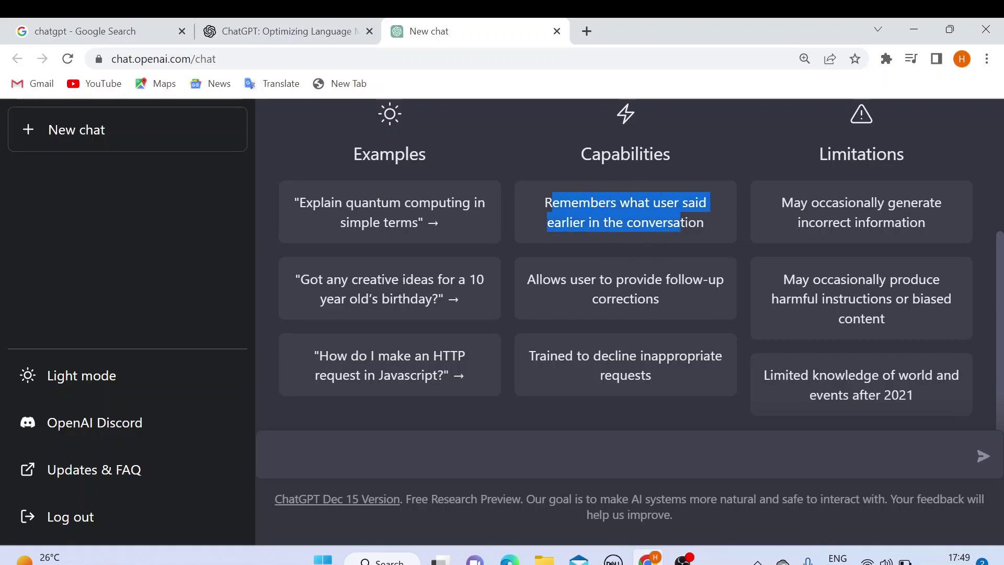
pyautogui.moveTo(527, 279)
pyautogui.mouseDown()
pyautogui.moveTo(723, 279)
pyautogui.moveTo(669, 293)
pyautogui.mouseUp()
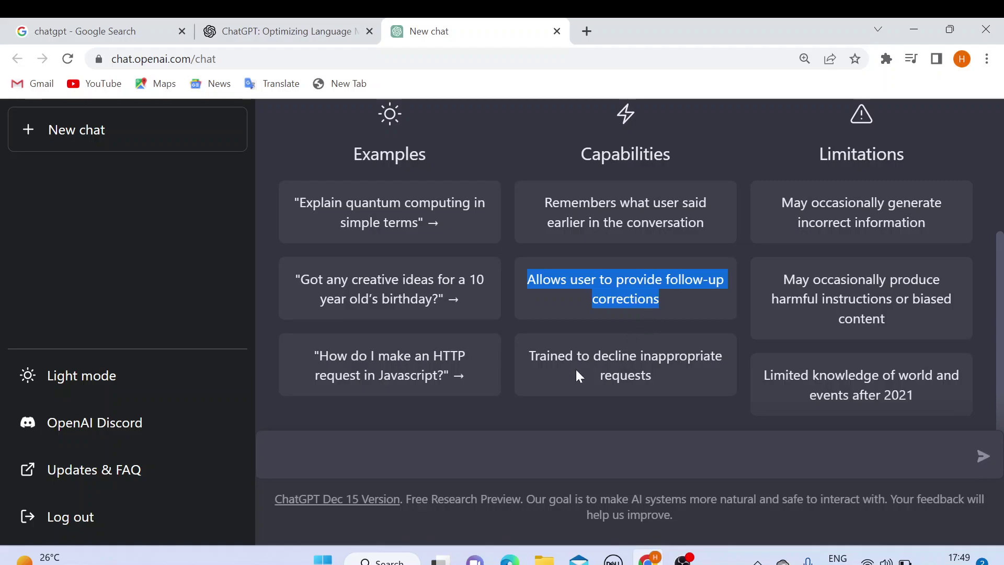
pyautogui.moveTo(528, 356); pyautogui.dragTo(699, 365)
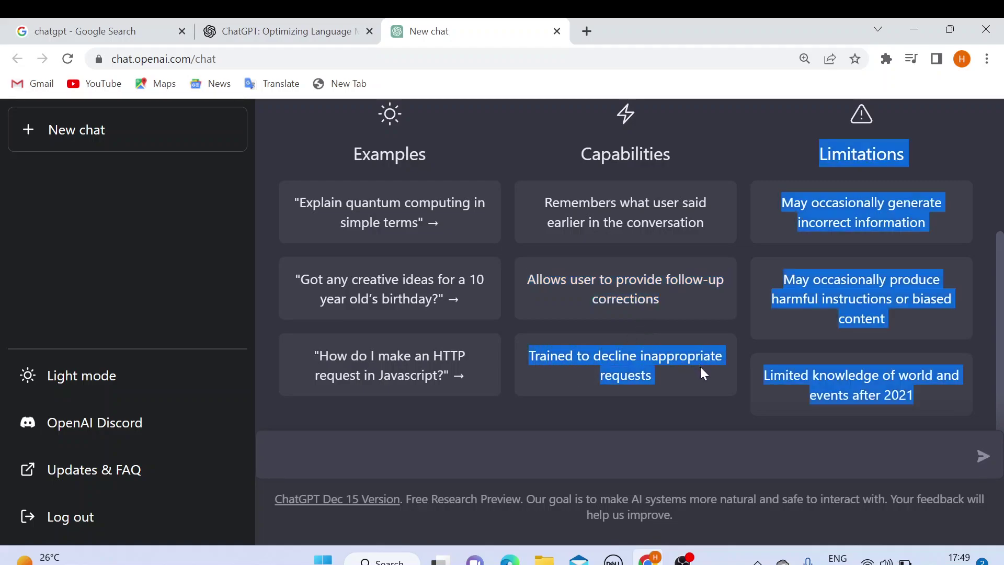
pyautogui.click(640, 397)
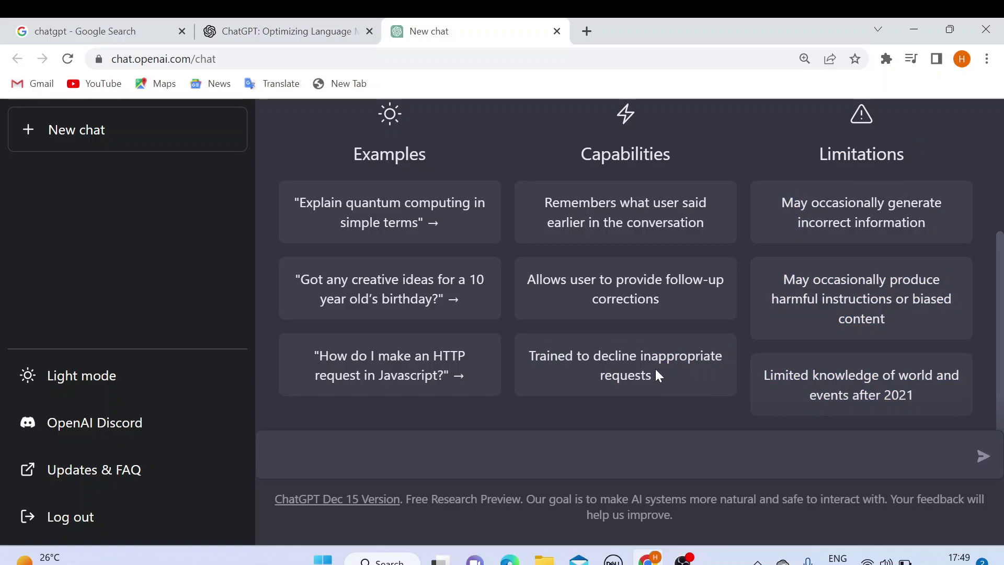
pyautogui.moveTo(577, 355); pyautogui.dragTo(649, 379)
pyautogui.click(887, 260)
pyautogui.scroll(3, 898, 251)
pyautogui.scroll(-3, 908, 246)
pyautogui.moveTo(781, 202)
pyautogui.mouseDown()
pyautogui.moveTo(920, 205)
pyautogui.moveTo(932, 220)
pyautogui.mouseUp()
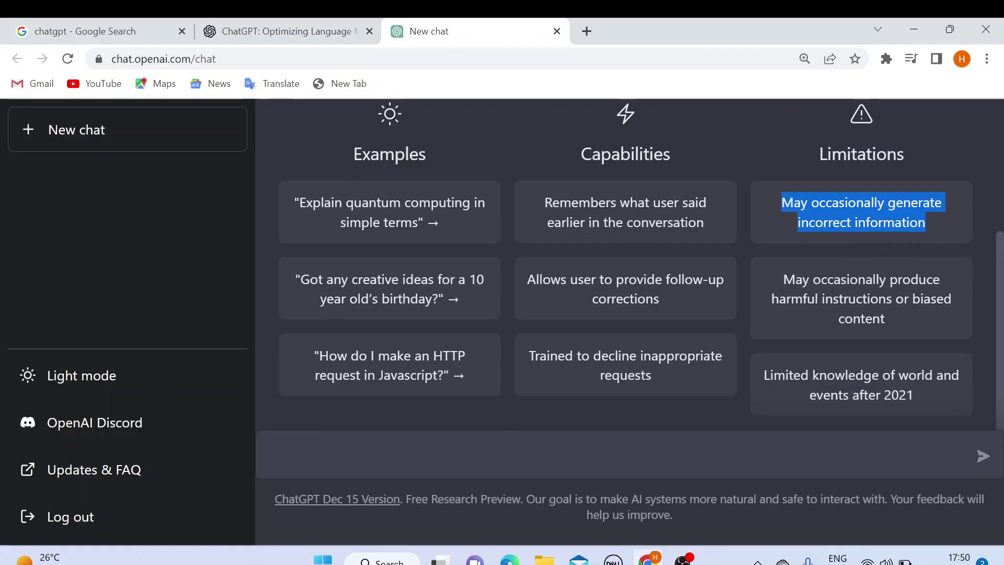
pyautogui.moveTo(803, 279)
pyautogui.mouseDown()
pyautogui.moveTo(893, 299)
pyautogui.moveTo(895, 319)
pyautogui.mouseUp()
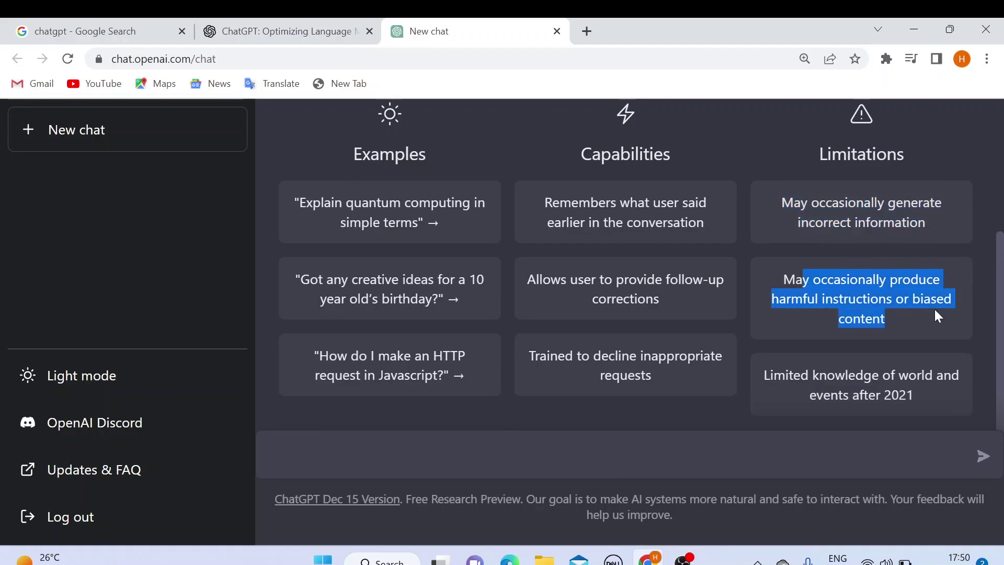
pyautogui.click(768, 375)
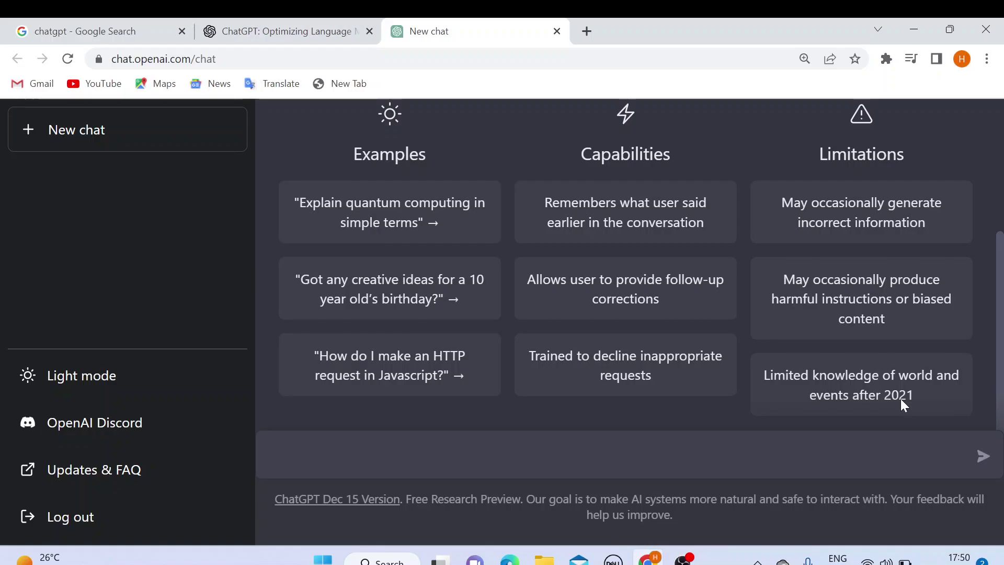
pyautogui.click(405, 444)
pyautogui.scroll(3, 387, 379)
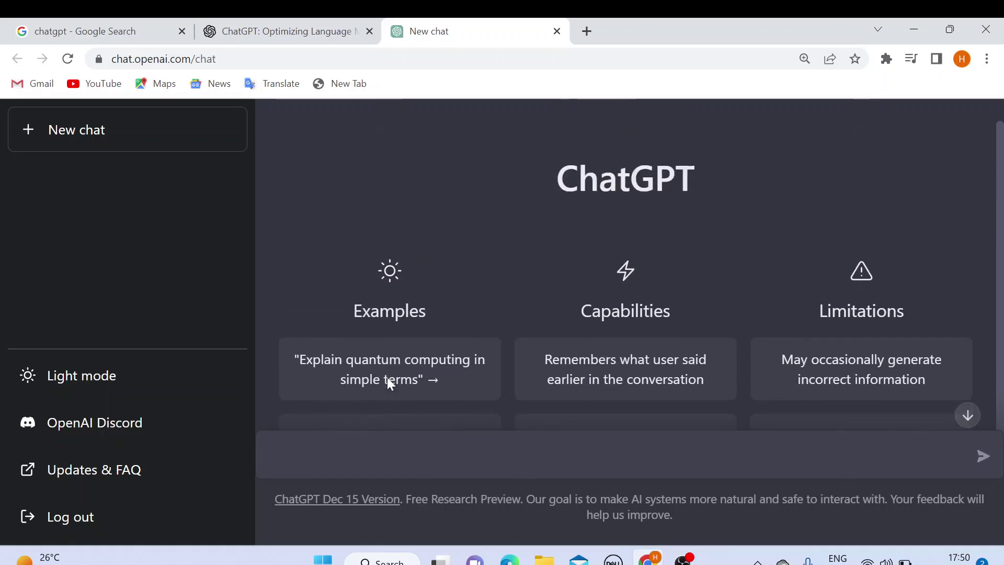
pyautogui.scroll(-3, 393, 372)
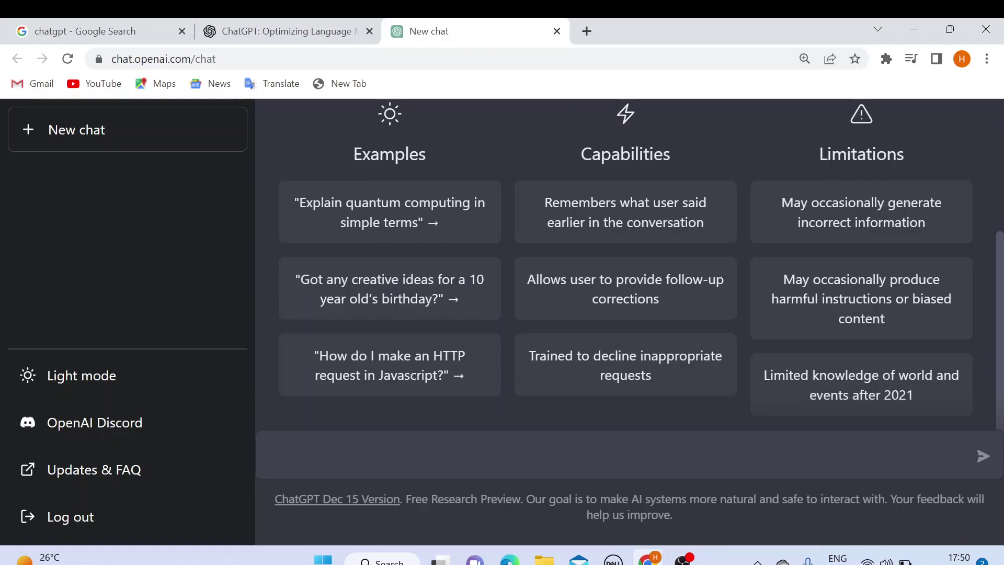
# Ask ChatGPT 'who are you?' and highlight passages of its self-introduction reply.
pyautogui.write('who are ')
pyautogui.write('you?')
pyautogui.press('Return')
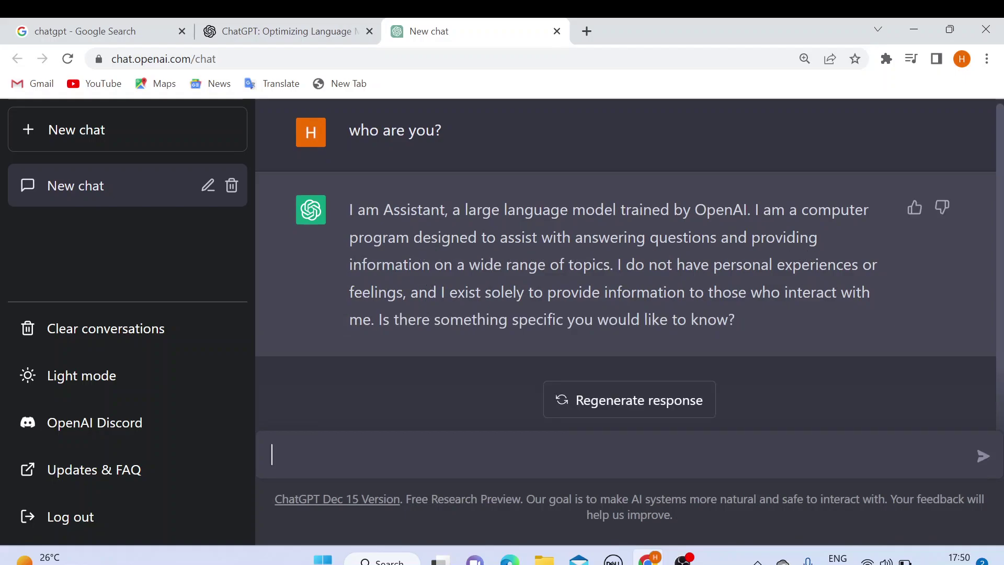
pyautogui.moveTo(393, 209); pyautogui.dragTo(528, 264)
pyautogui.moveTo(648, 264); pyautogui.dragTo(881, 264)
pyautogui.click(473, 251)
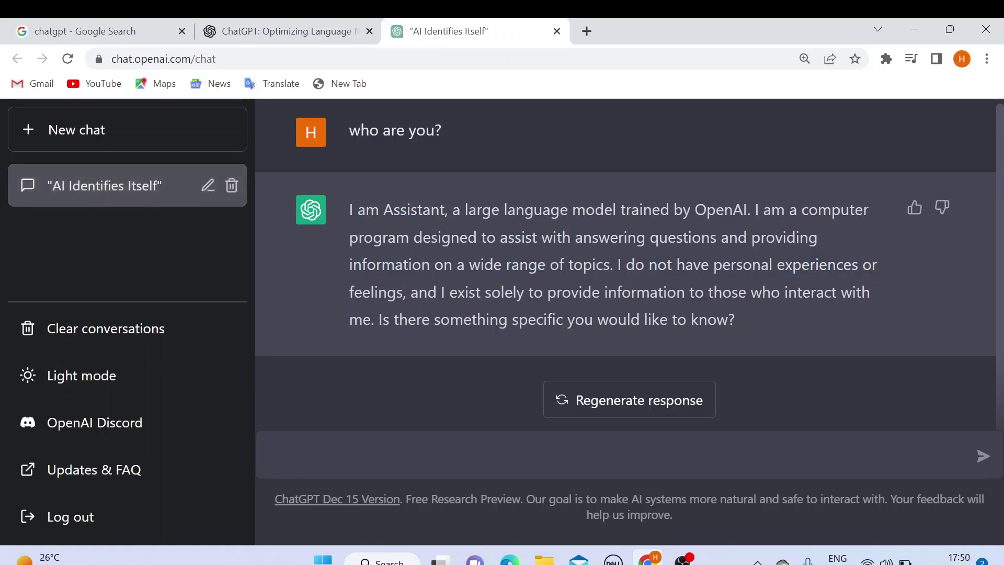
pyautogui.moveTo(465, 209); pyautogui.dragTo(563, 319)
pyautogui.click(446, 360)
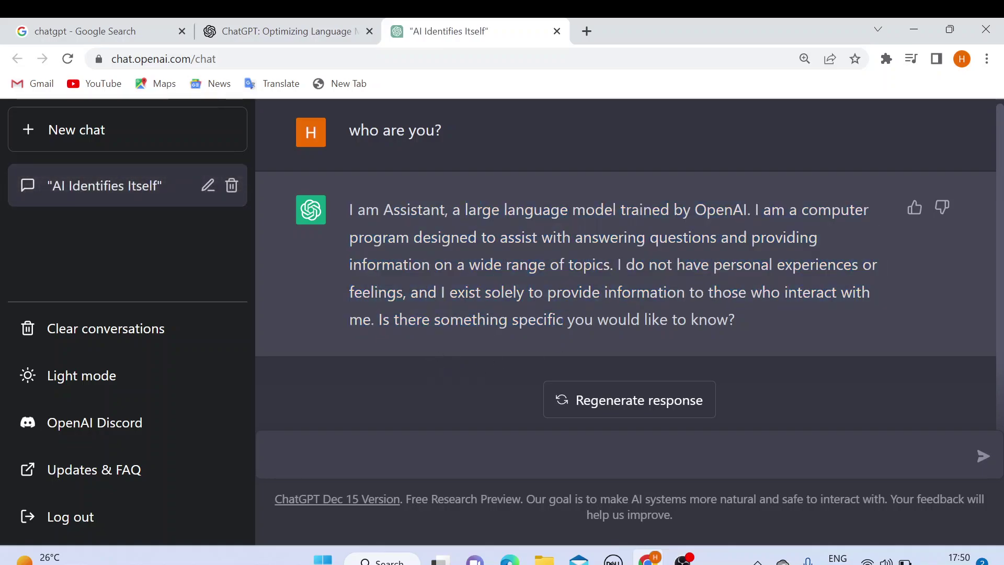
pyautogui.moveTo(440, 210); pyautogui.dragTo(593, 320)
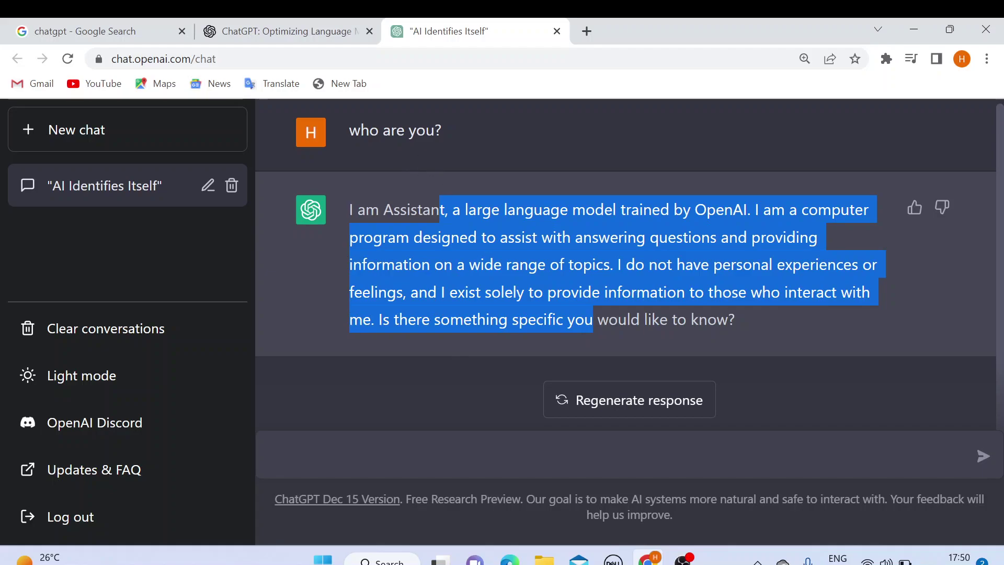
# Ask 'Who is sachin tendulakar' and scroll through the cricket biography reply.
pyautogui.click(370, 437)
pyautogui.write('Who is sachin tendula')
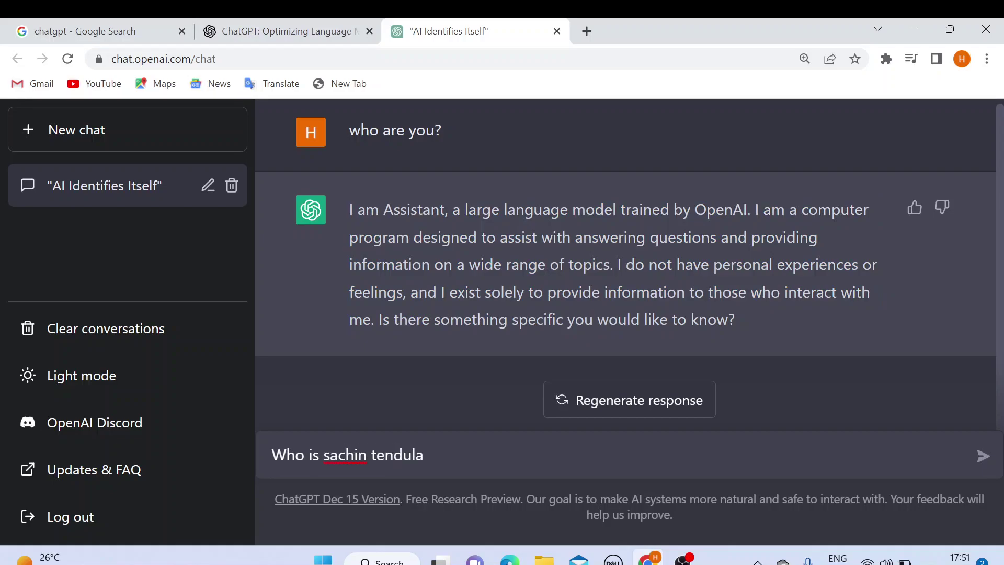
pyautogui.write('kar')
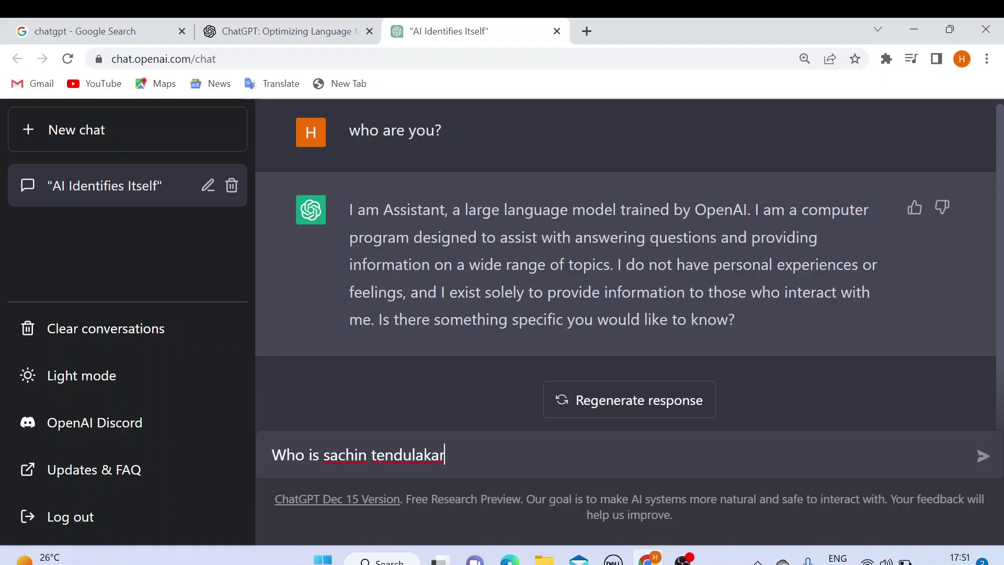
pyautogui.press('Return')
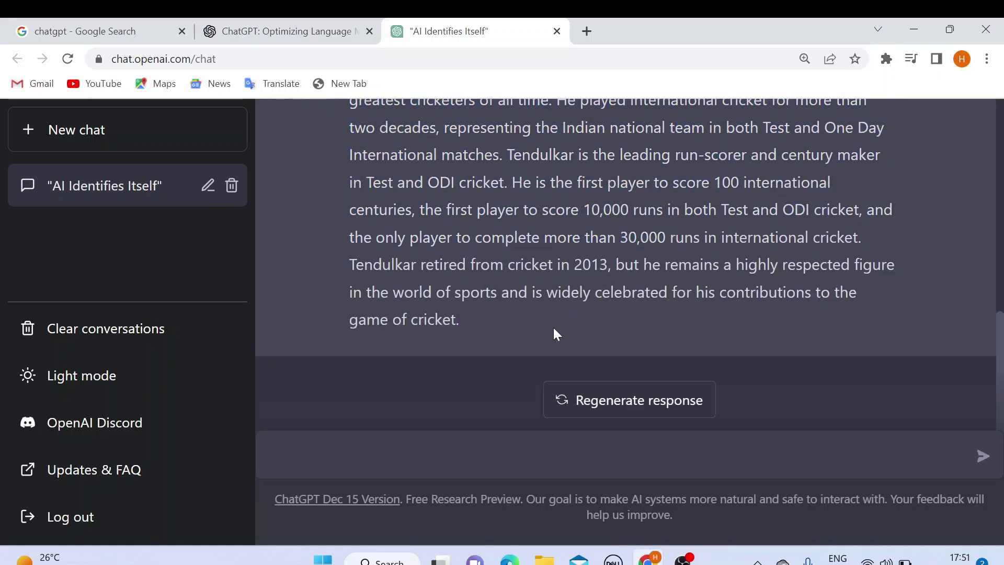
pyautogui.scroll(3, 548, 317)
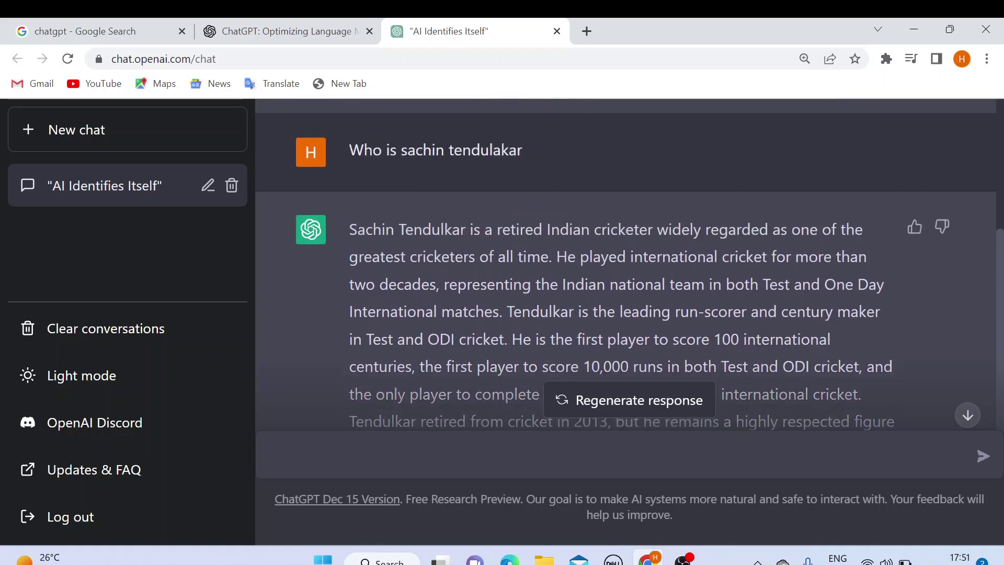
pyautogui.scroll(-3, 626, 265)
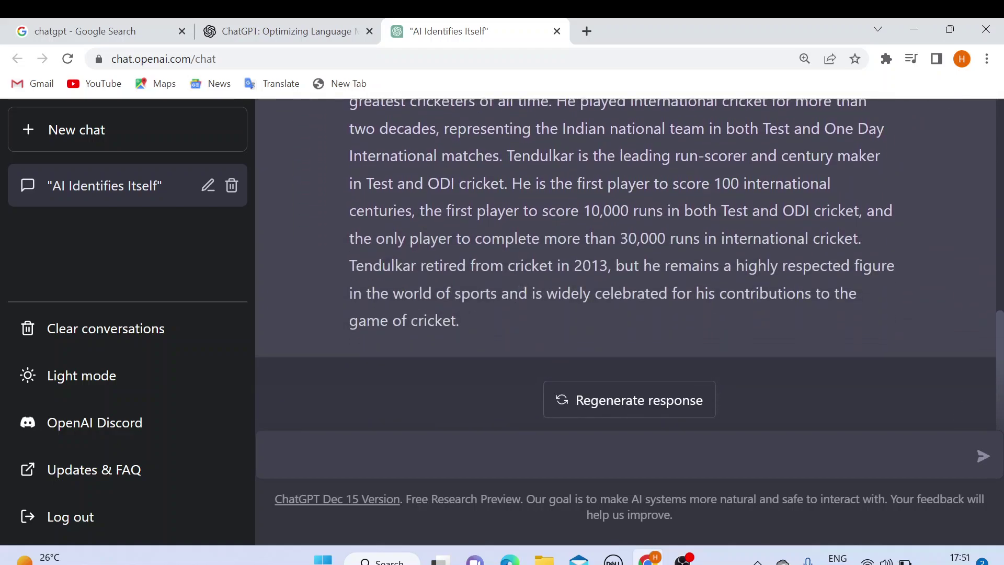
pyautogui.scroll(3, 517, 274)
pyautogui.scroll(-3, 626, 265)
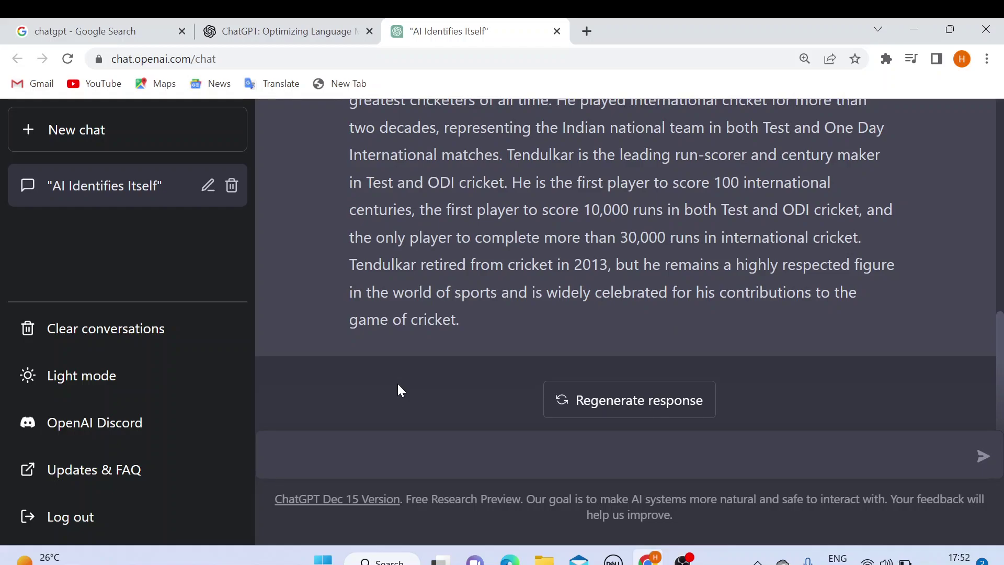
# Ask 'who is the winner of FIFA 2022 world cup?'.
pyautogui.write('who is the winner fo')
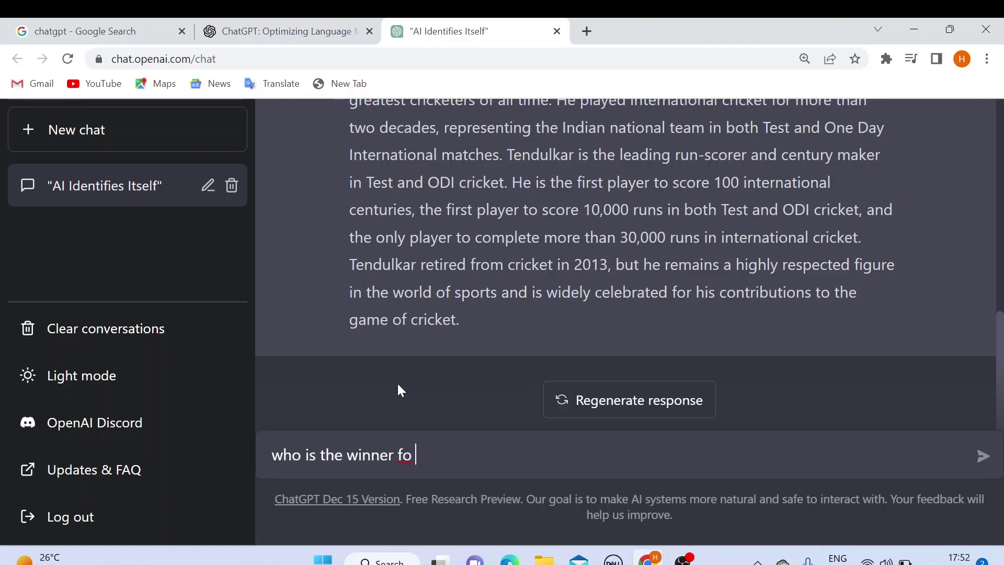
pyautogui.press('BackSpace')
pyautogui.press('BackSpace')
pyautogui.write('of ')
pyautogui.write('FIFA 2022 world cup?')
pyautogui.press('Return')
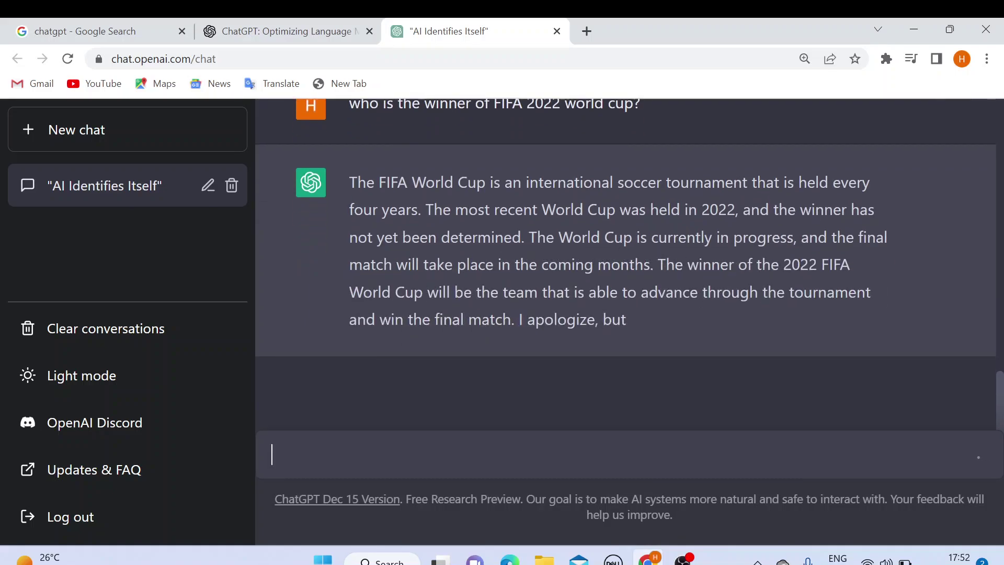
# Read the reply saying it cannot know the winner without current-events access.
pyautogui.moveTo(350, 156); pyautogui.dragTo(657, 265)
pyautogui.click(573, 280)
pyautogui.scroll(3, 573, 278)
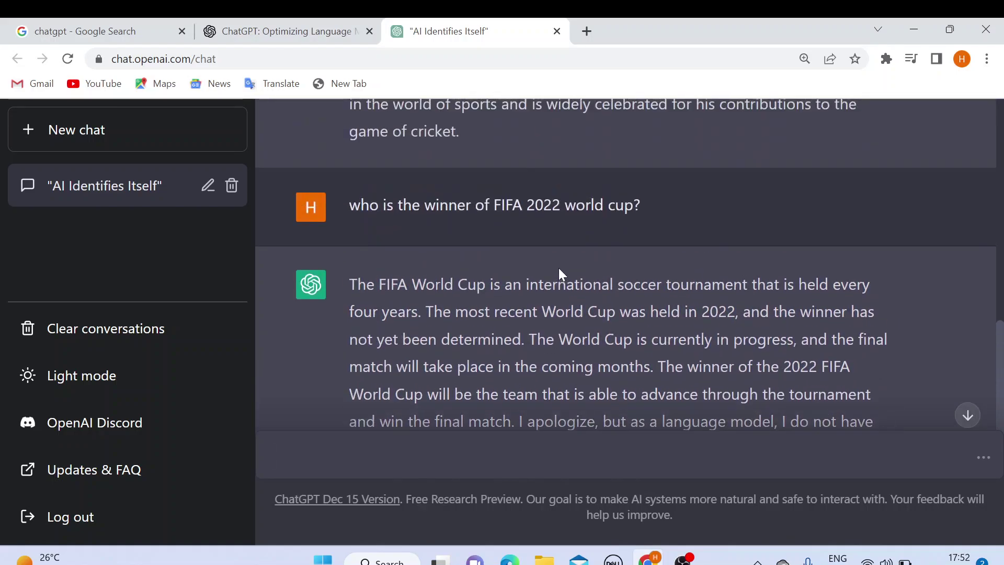
pyautogui.scroll(-1, 575, 258)
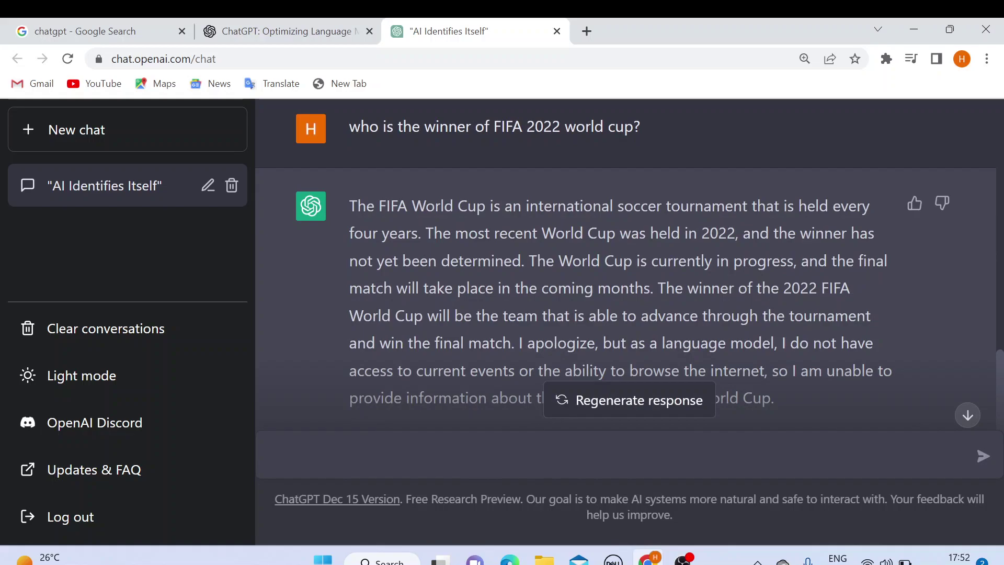
pyautogui.scroll(-1, 612, 278)
pyautogui.moveTo(559, 209); pyautogui.dragTo(664, 292)
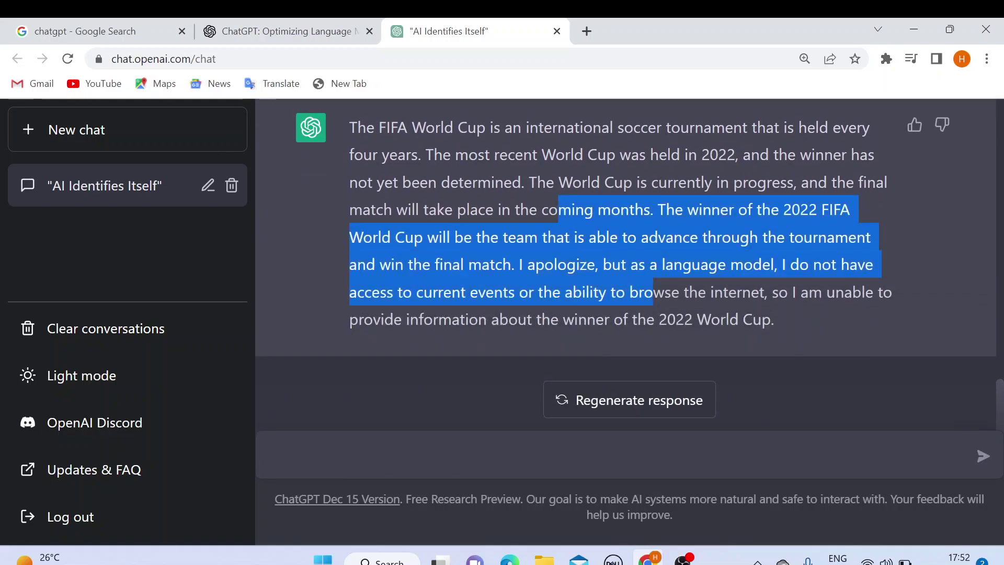
pyautogui.scroll(2, 605, 259)
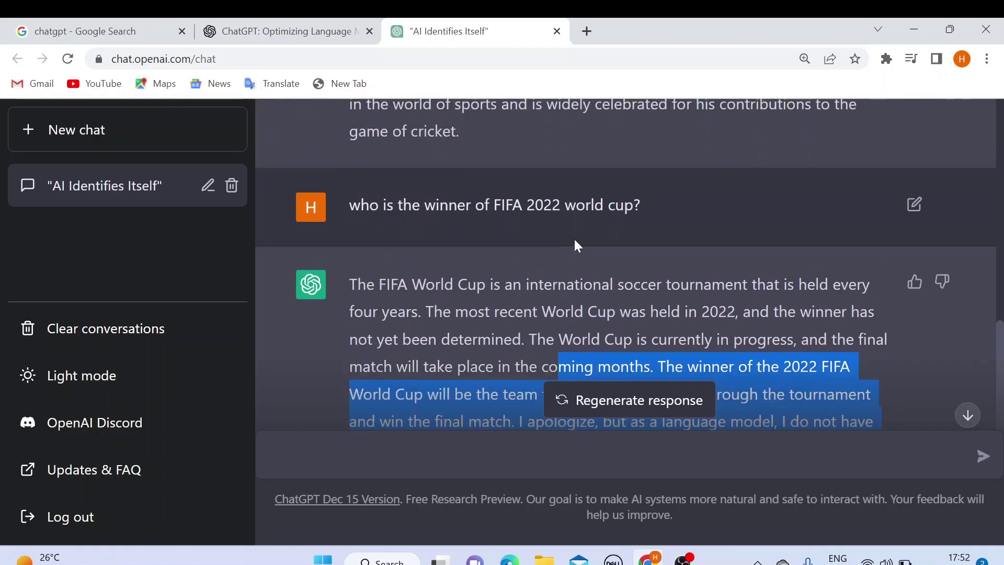
pyautogui.scroll(-1, 580, 277)
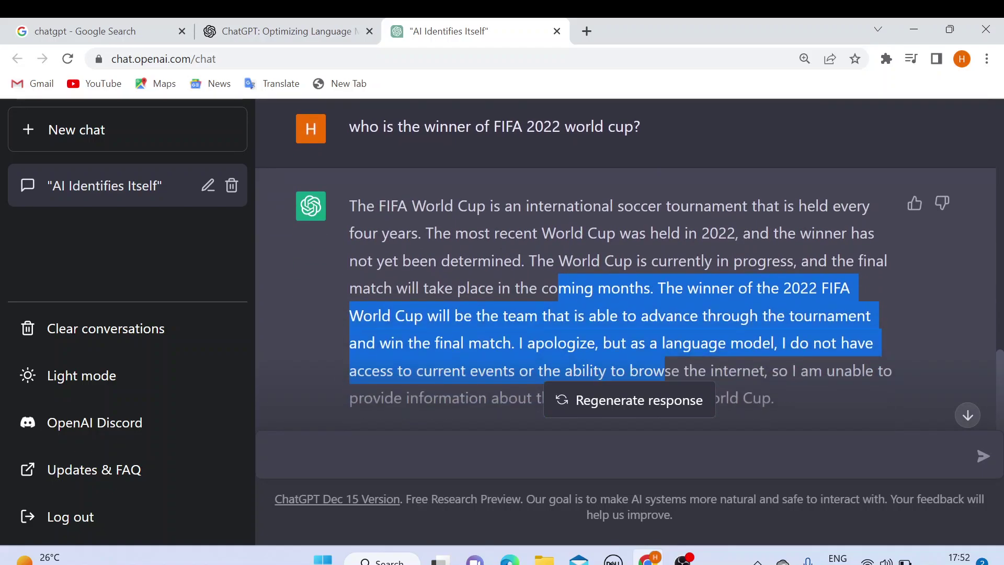
pyautogui.click(581, 277)
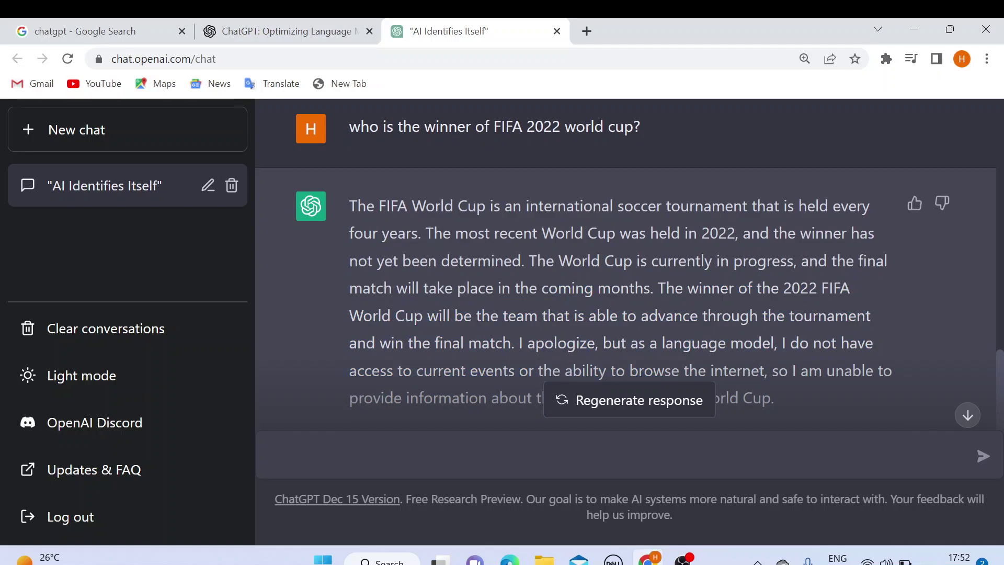
pyautogui.moveTo(529, 260); pyautogui.dragTo(660, 342)
pyautogui.scroll(-1, 421, 398)
pyautogui.click(420, 454)
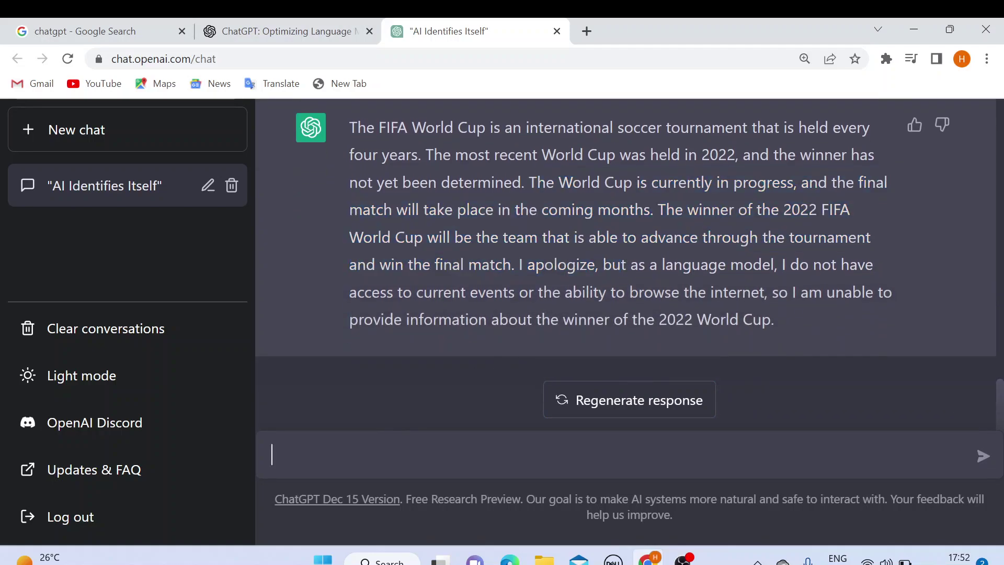
# Ask 'What are the popular automation testing tools?' and scroll through the list ending with Appium and Cucumber.
pyautogui.write('What are the popular')
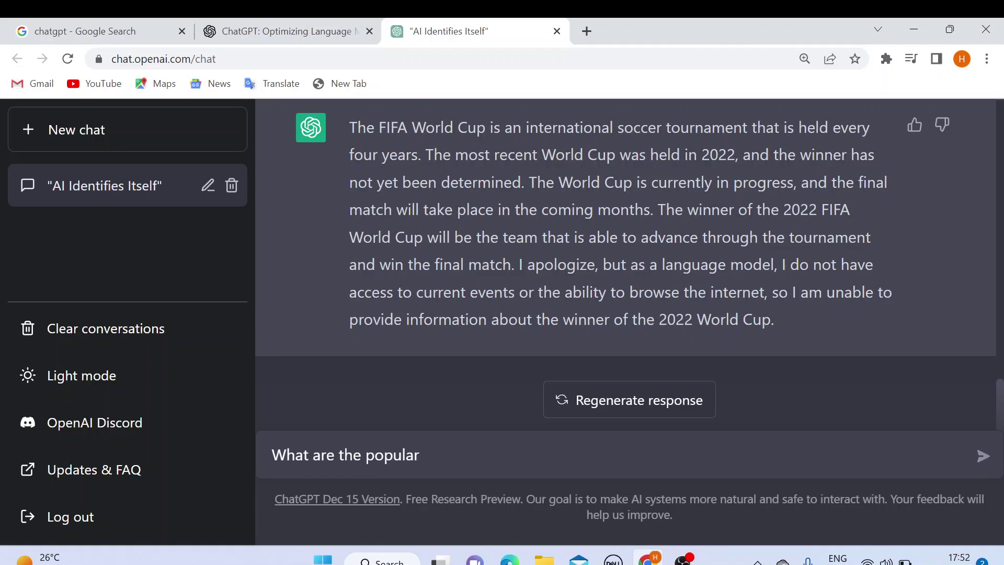
pyautogui.write(' automation testing tools')
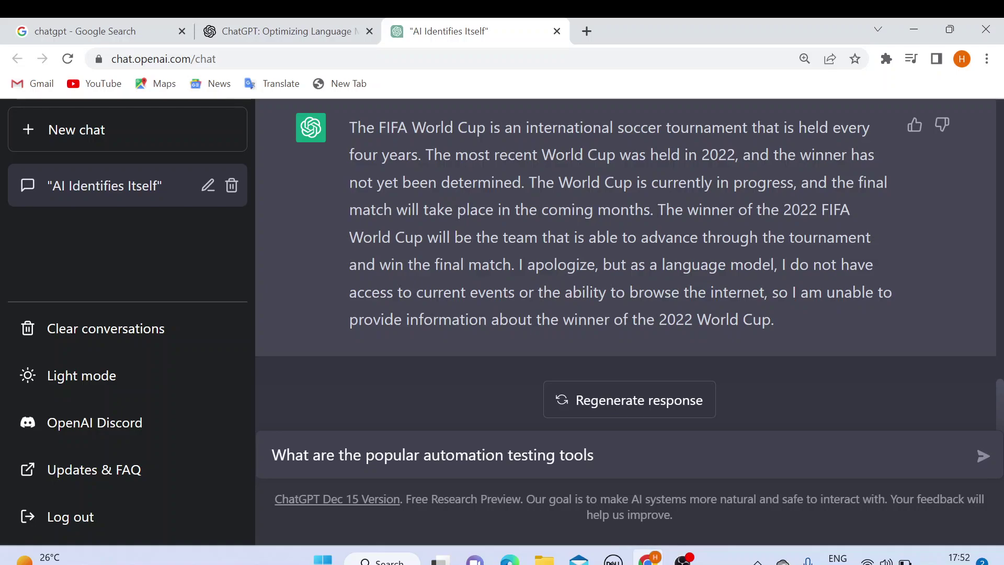
pyautogui.write('?')
pyautogui.press('Return')
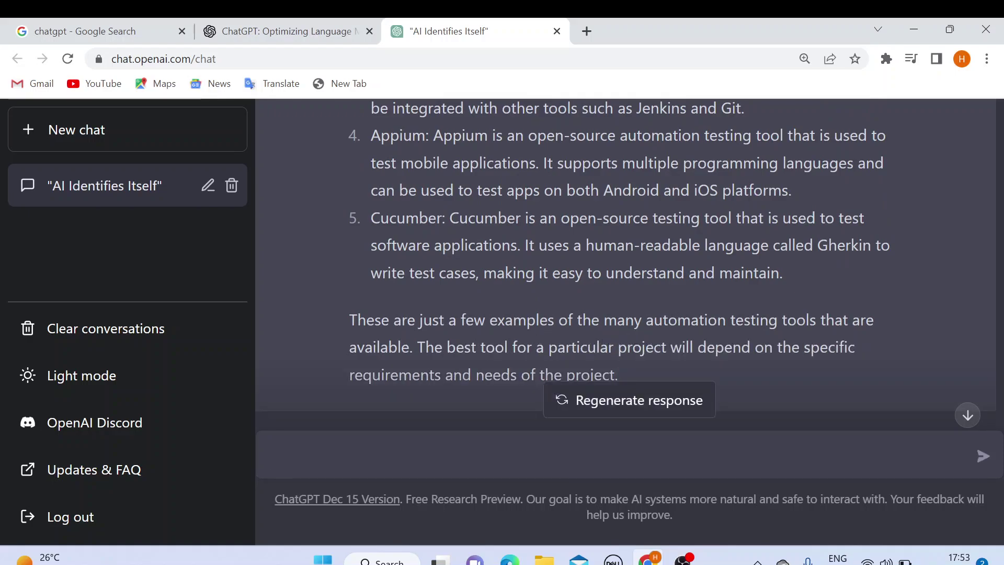
pyautogui.scroll(2, 558, 337)
pyautogui.moveTo(430, 182); pyautogui.dragTo(523, 319)
pyautogui.scroll(3, 523, 319)
pyautogui.scroll(-3, 531, 334)
pyautogui.scroll(-3, 531, 335)
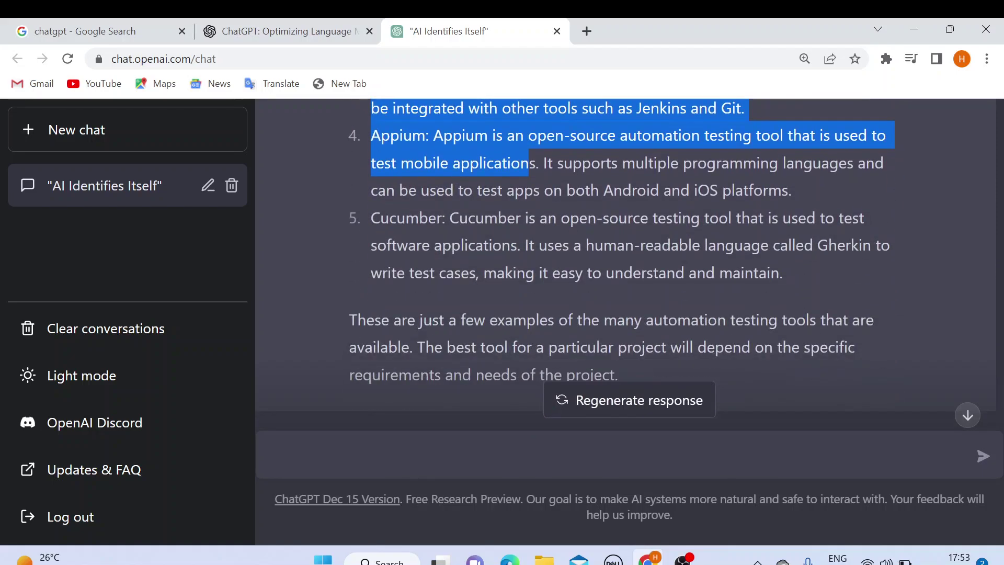
pyautogui.scroll(-1, 575, 235)
pyautogui.click(423, 440)
pyautogui.write('Selenium')
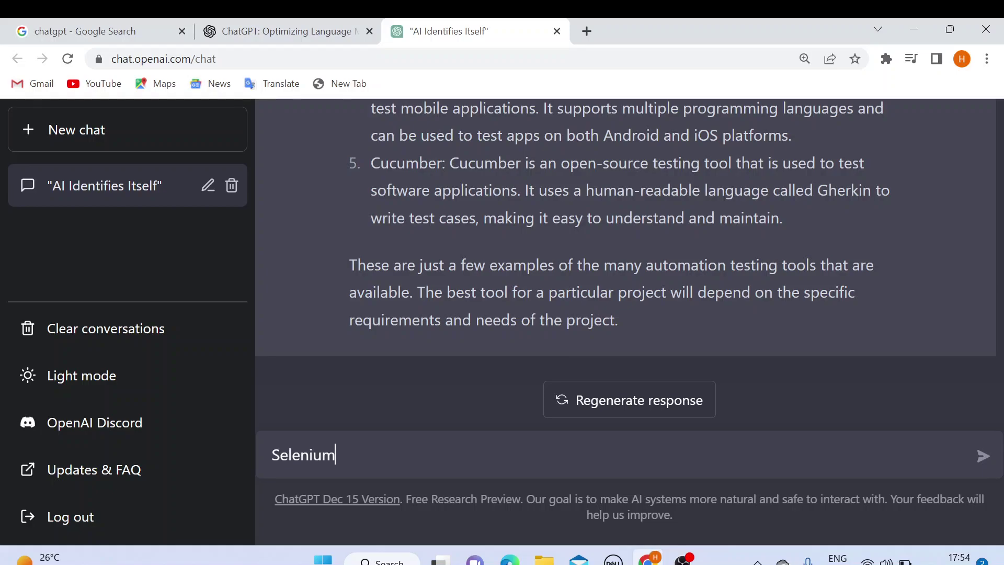
# Send the request 'java Selenium code for login page'.
pyautogui.write('code for ')
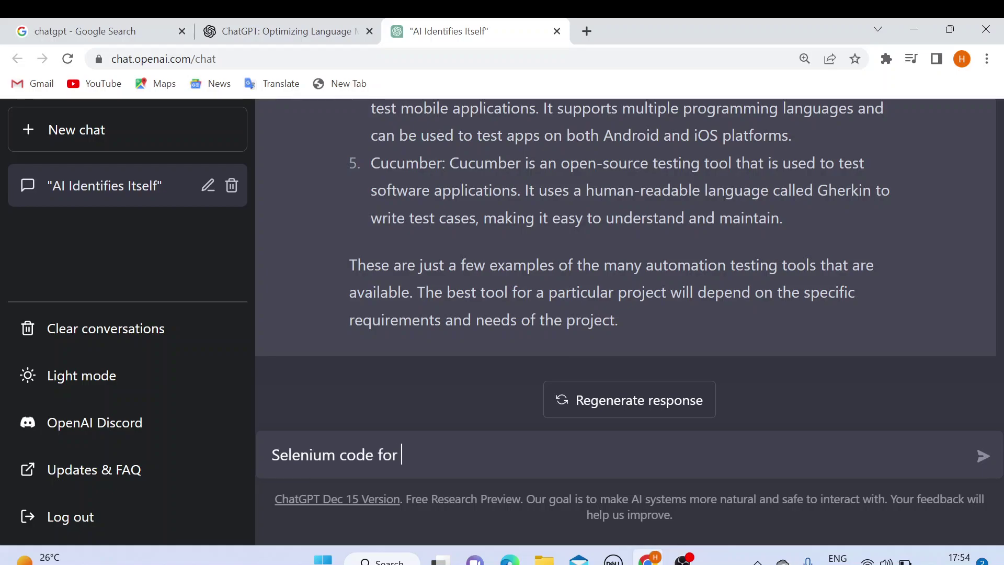
pyautogui.press('BackSpace')
pyautogui.press('BackSpace')
pyautogui.press('BackSpace')
pyautogui.press('BackSpace')
pyautogui.write('of ')
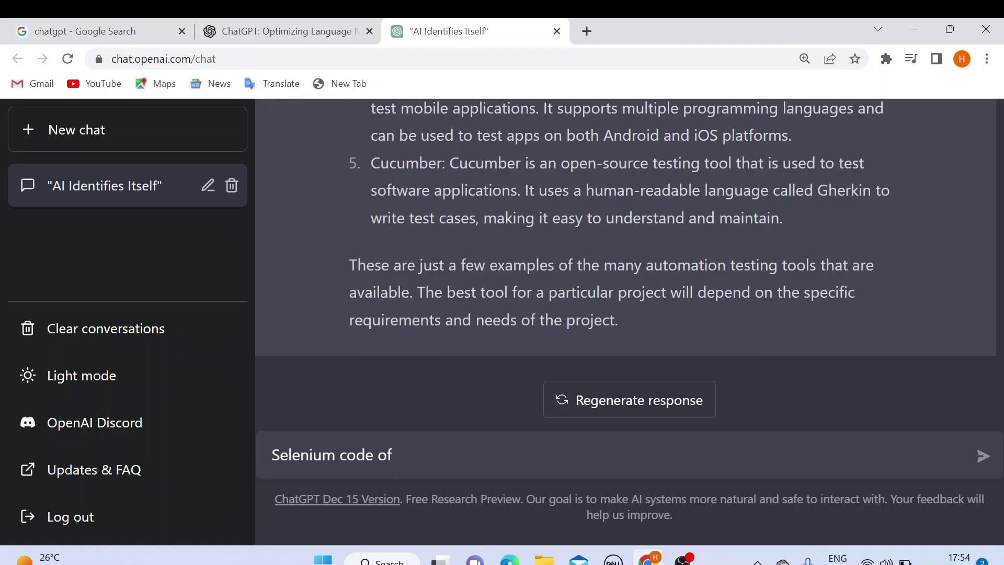
pyautogui.write('login page')
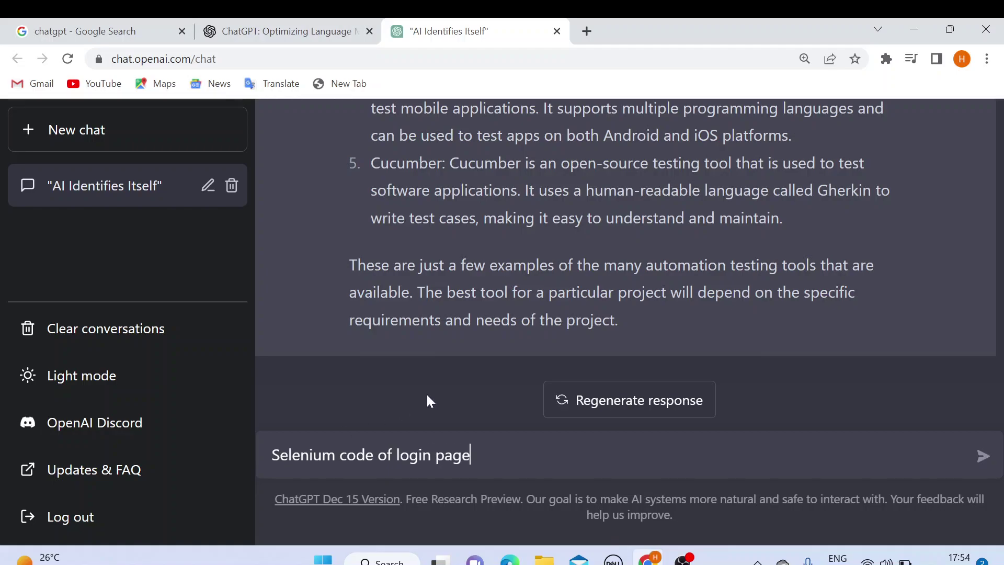
pyautogui.moveTo(471, 455); pyautogui.dragTo(271, 456)
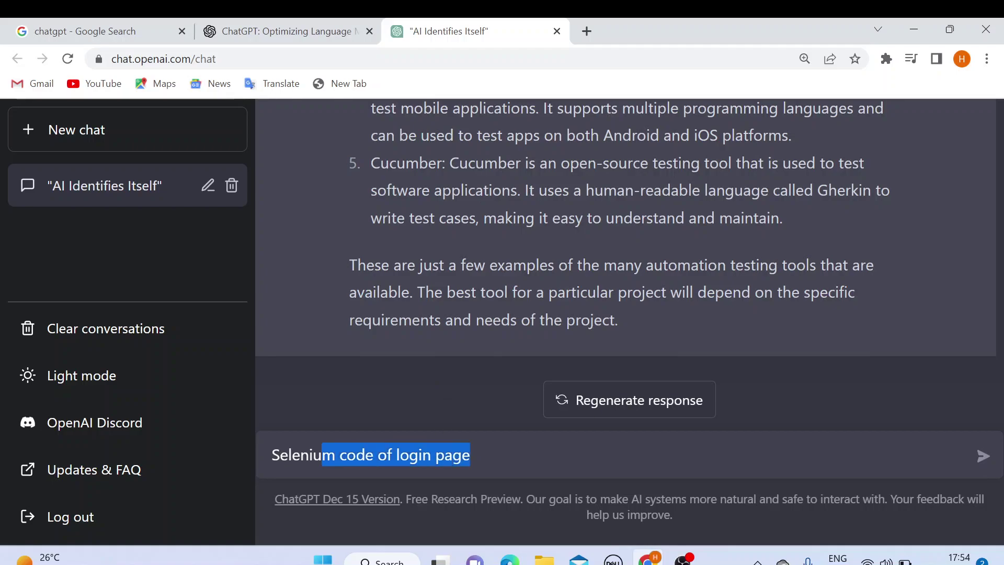
pyautogui.click(321, 455)
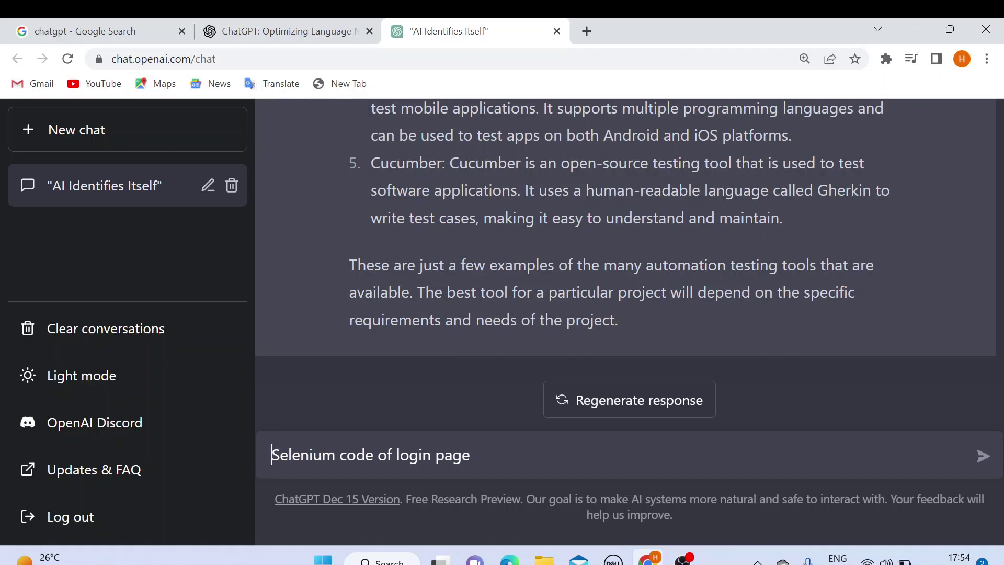
pyautogui.write('java')
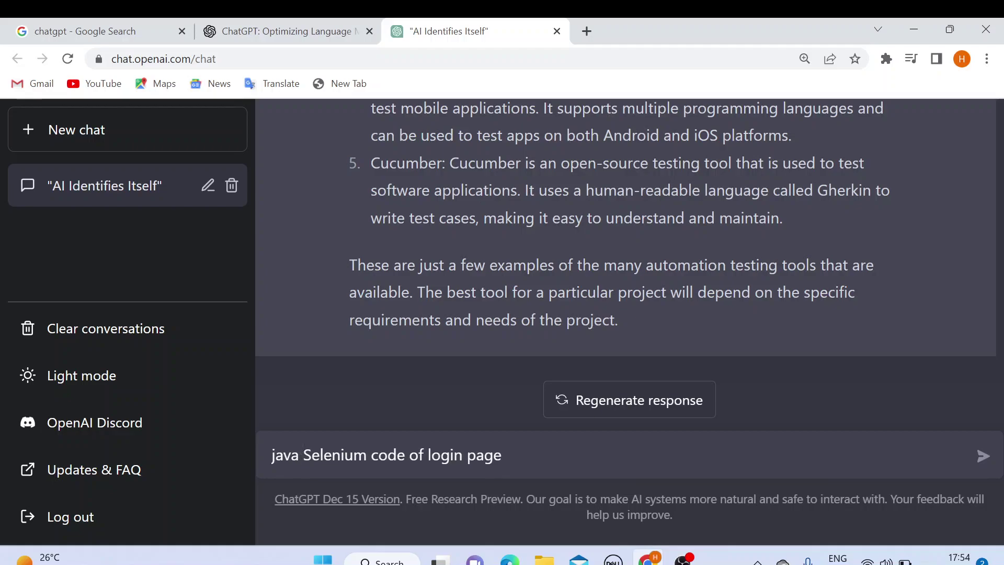
pyautogui.press('Return')
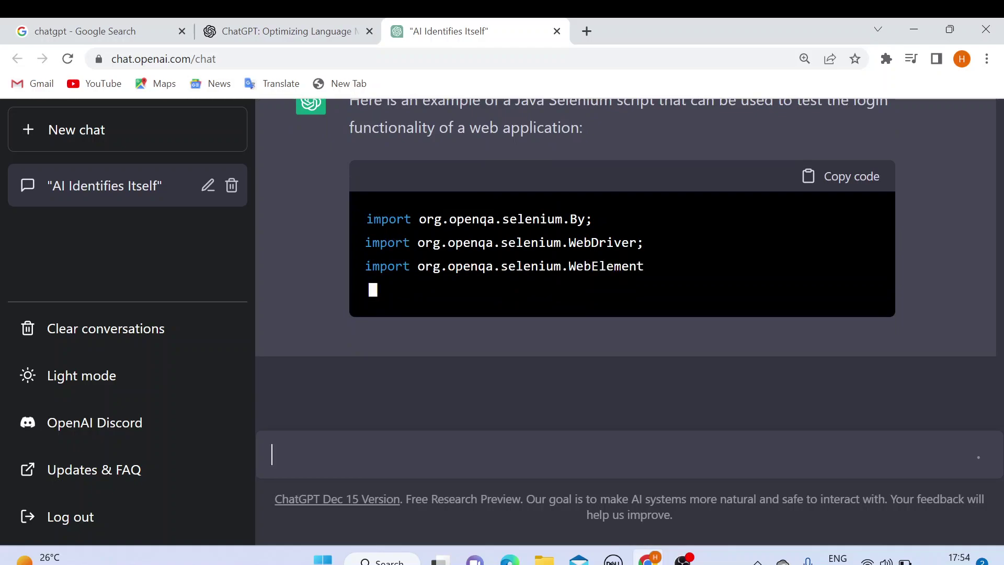
# Highlight the import lines, LoginTest class name and setProperty call in the generated script.
pyautogui.moveTo(372, 219); pyautogui.dragTo(507, 242)
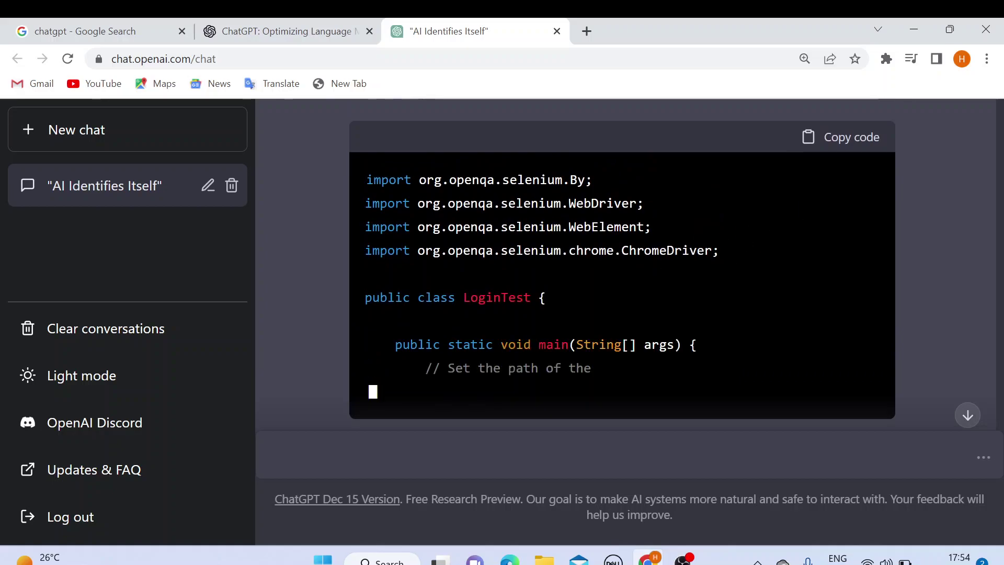
pyautogui.moveTo(381, 179)
pyautogui.mouseDown()
pyautogui.moveTo(632, 251)
pyautogui.moveTo(674, 251)
pyautogui.mouseUp()
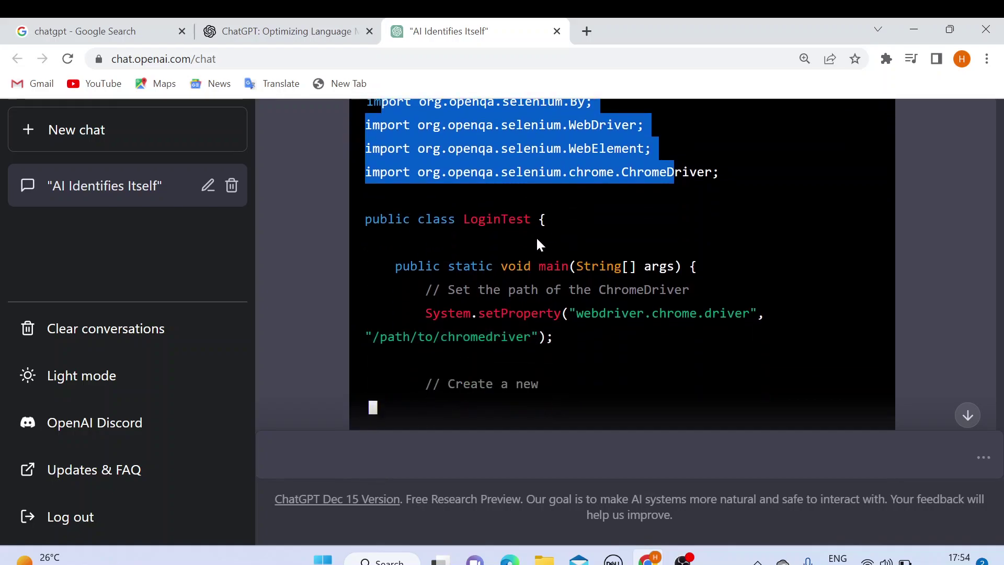
pyautogui.doubleClick(525, 219)
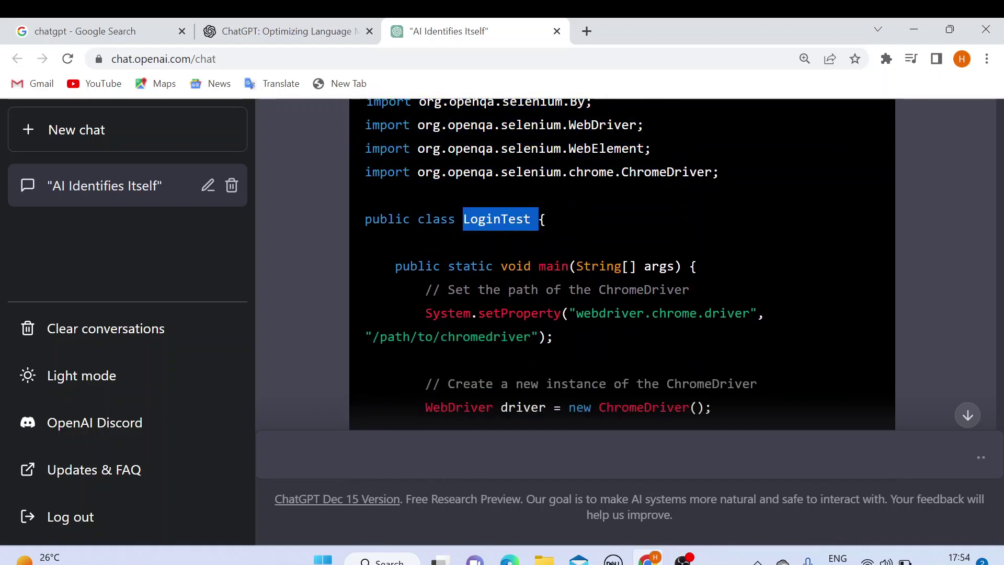
pyautogui.moveTo(494, 187); pyautogui.dragTo(583, 187)
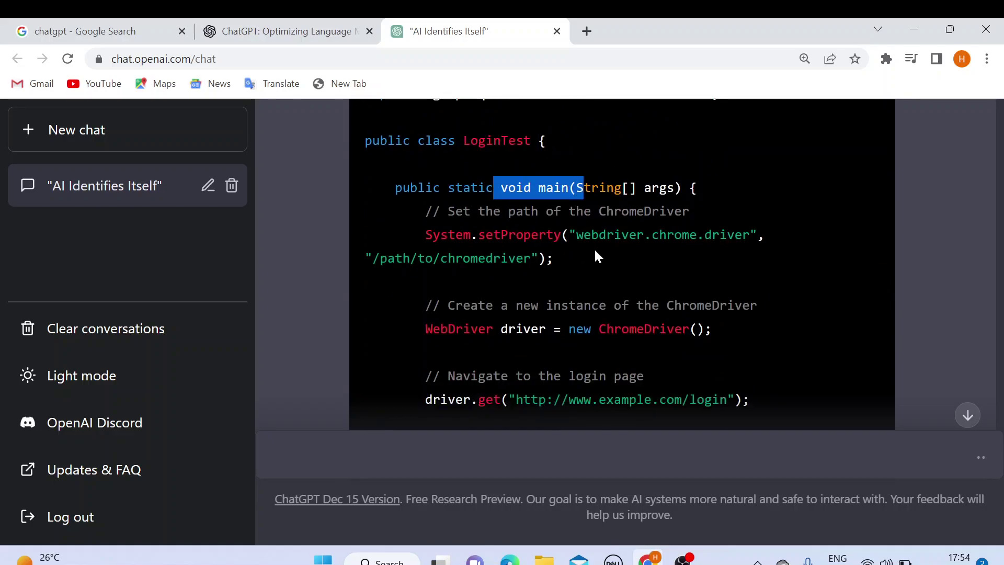
pyautogui.doubleClick(520, 234)
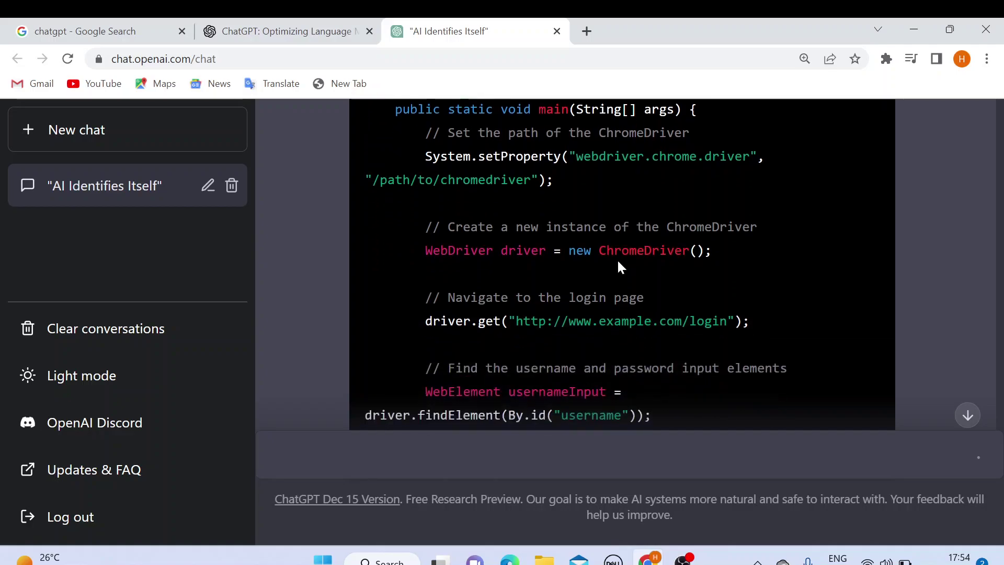
pyautogui.moveTo(561, 227); pyautogui.dragTo(666, 227)
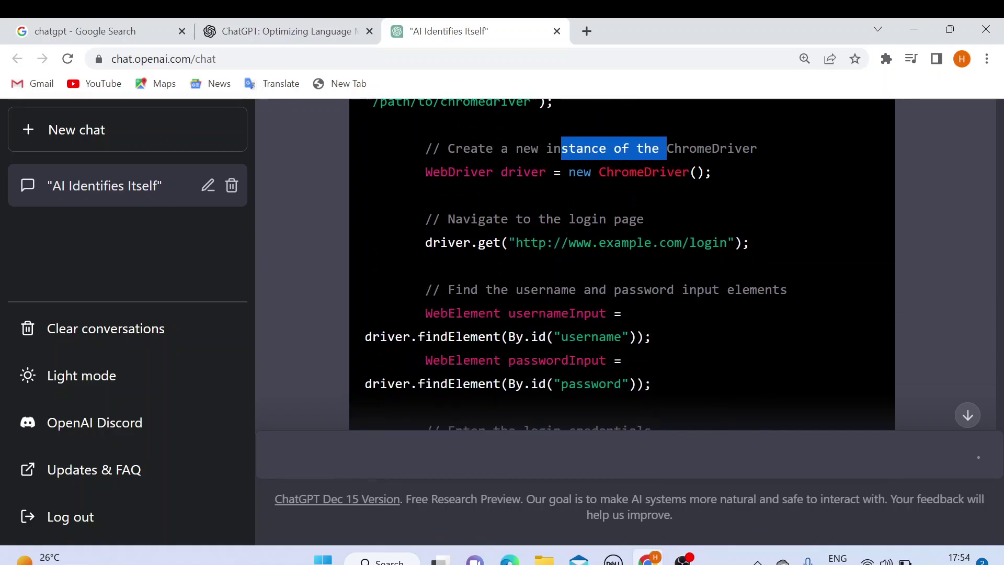
# Highlight the navigate-to-login-page comment and example login URL, then scroll through the code.
pyautogui.moveTo(470, 219); pyautogui.dragTo(621, 219)
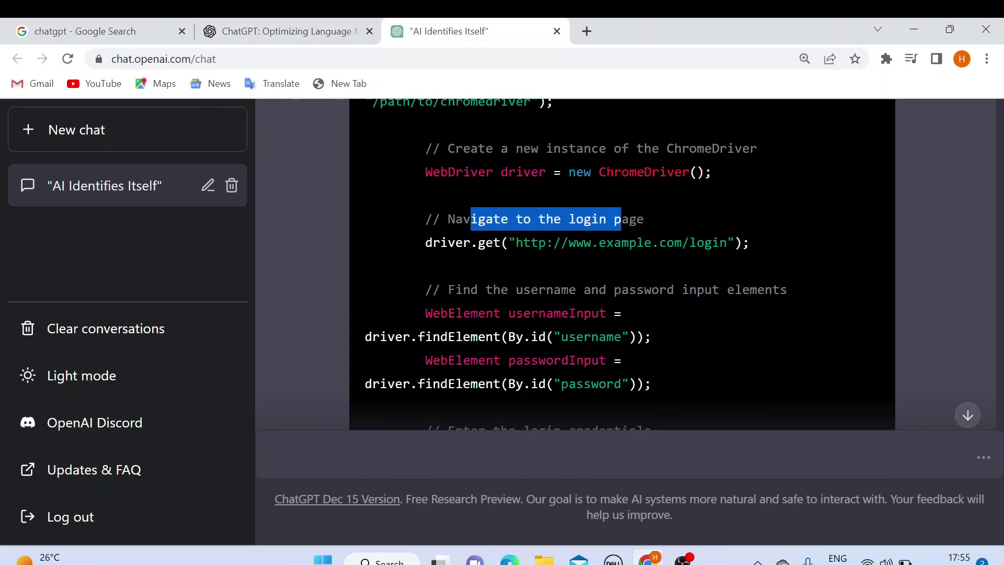
pyautogui.moveTo(523, 243); pyautogui.dragTo(706, 242)
pyautogui.click(577, 277)
pyautogui.moveTo(530, 243); pyautogui.dragTo(706, 243)
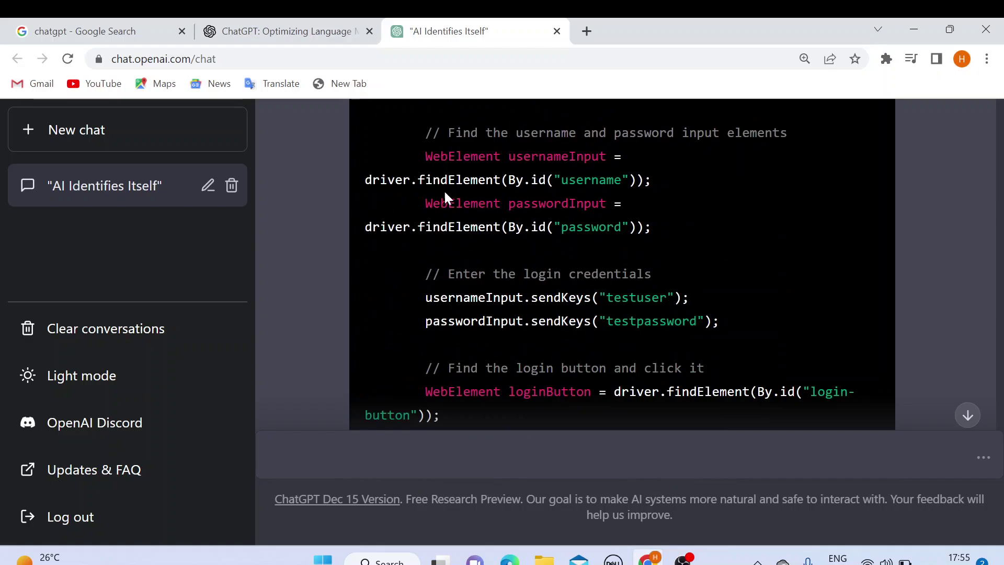
pyautogui.moveTo(455, 185); pyautogui.dragTo(556, 195)
pyautogui.moveTo(500, 230); pyautogui.dragTo(620, 243)
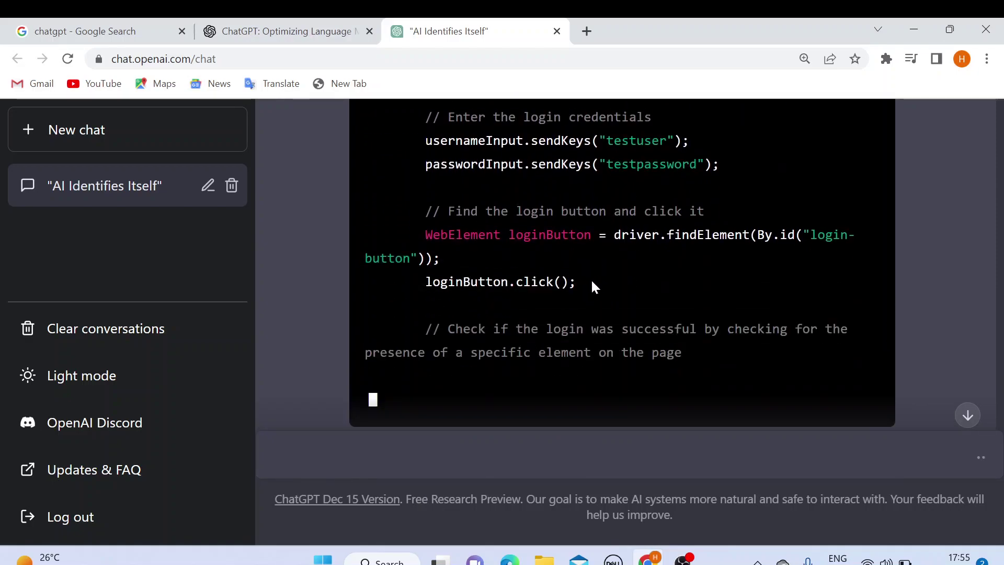
pyautogui.scroll(3, 591, 278)
pyautogui.moveTo(568, 224); pyautogui.dragTo(500, 224)
pyautogui.scroll(1, 534, 224)
pyautogui.scroll(2, 599, 266)
pyautogui.scroll(-9, 599, 266)
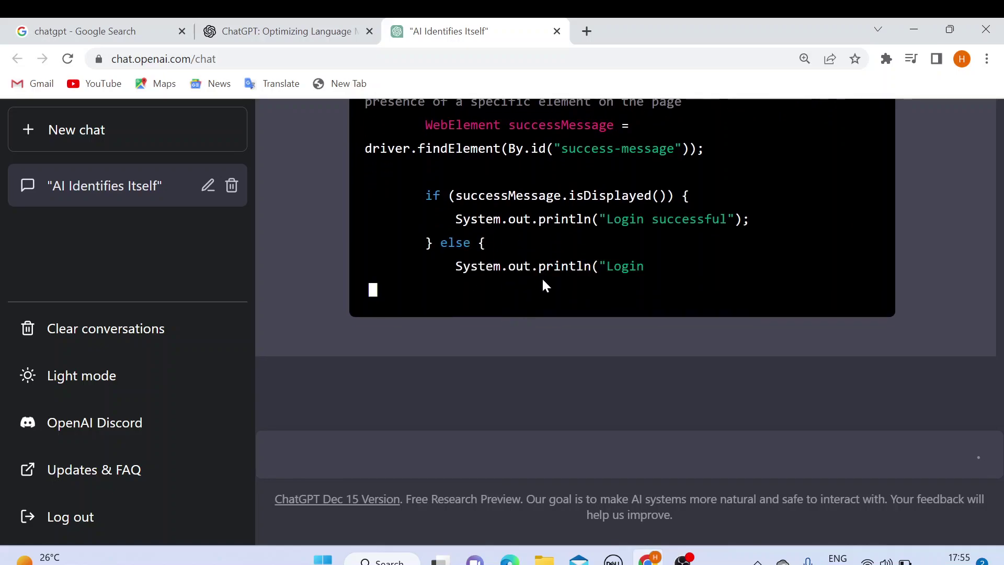
# Scroll the Java login script and highlight its ChromeDriver explanation until the network error appears.
pyautogui.scroll(4, 553, 286)
pyautogui.scroll(-5, 562, 306)
pyautogui.scroll(-2, 562, 307)
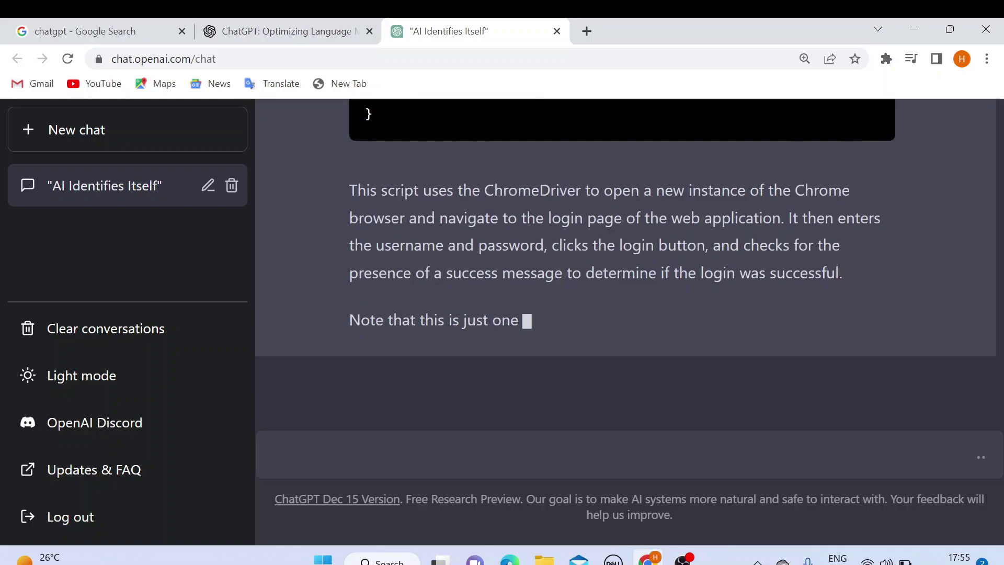
pyautogui.moveTo(435, 245); pyautogui.dragTo(642, 245)
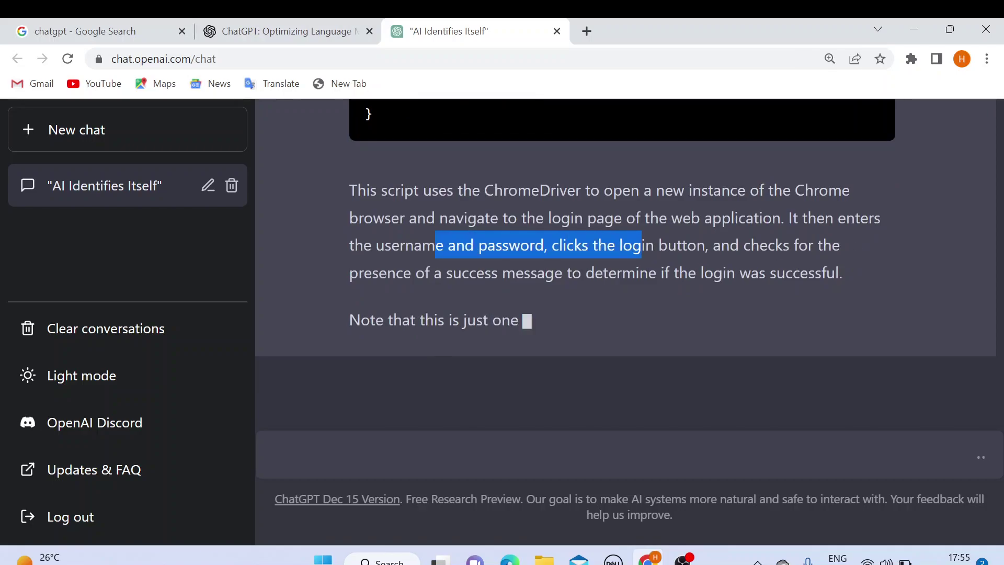
pyautogui.moveTo(509, 191); pyautogui.dragTo(581, 272)
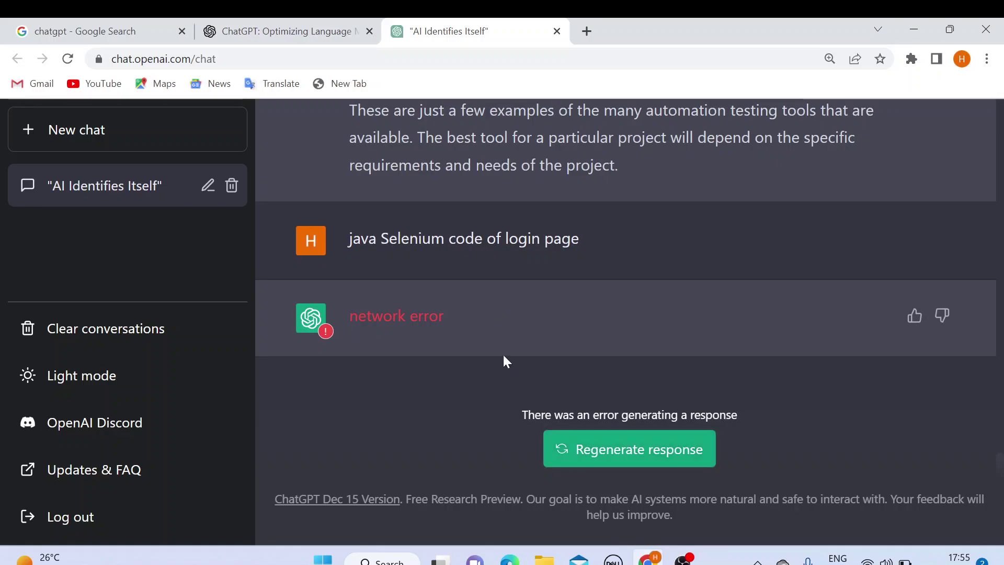
# Regenerate the interrupted reply, then ask for 'Python code for adding two numbers'.
pyautogui.click(577, 458)
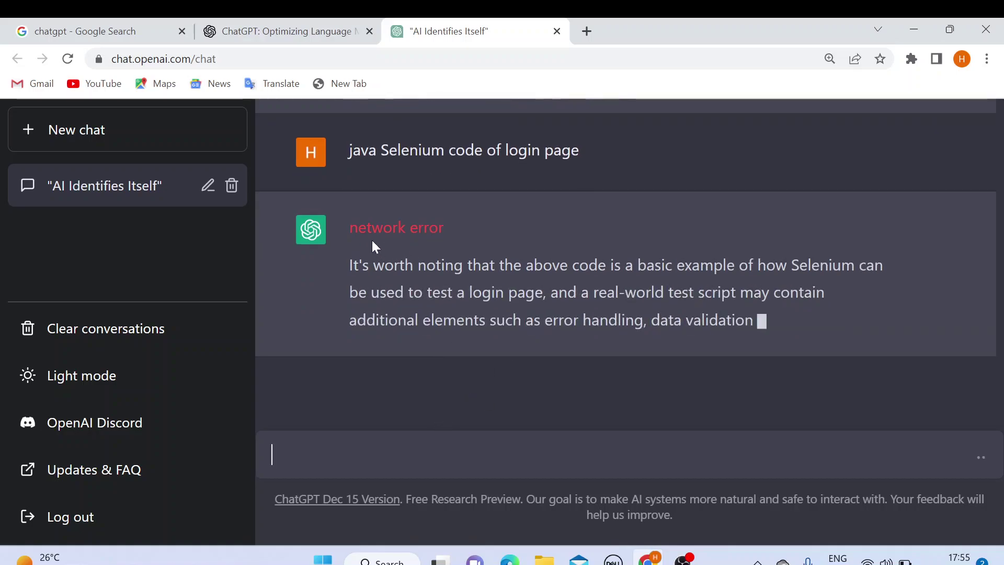
pyautogui.moveTo(356, 229); pyautogui.dragTo(419, 228)
pyautogui.write('Pyth')
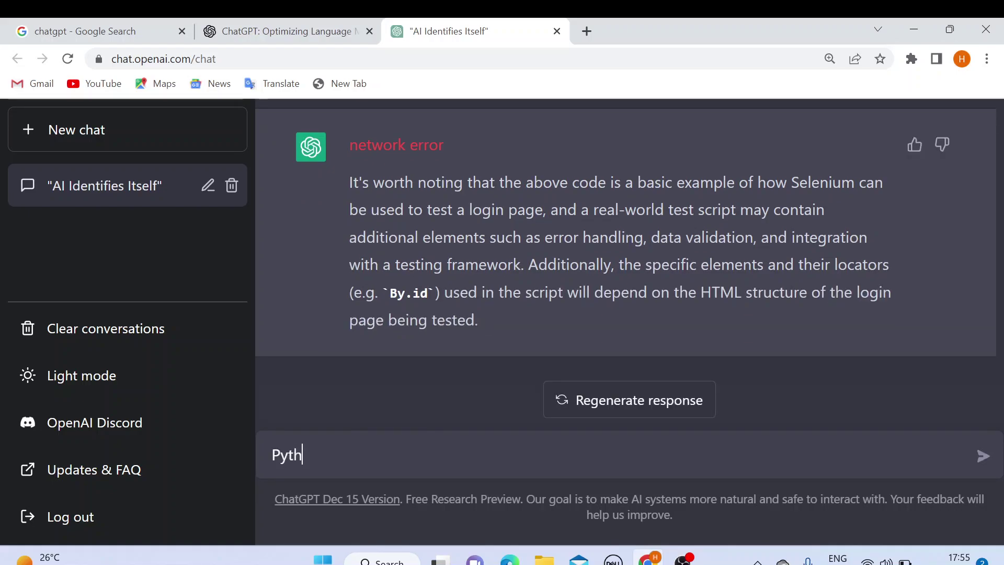
pyautogui.write('in code')
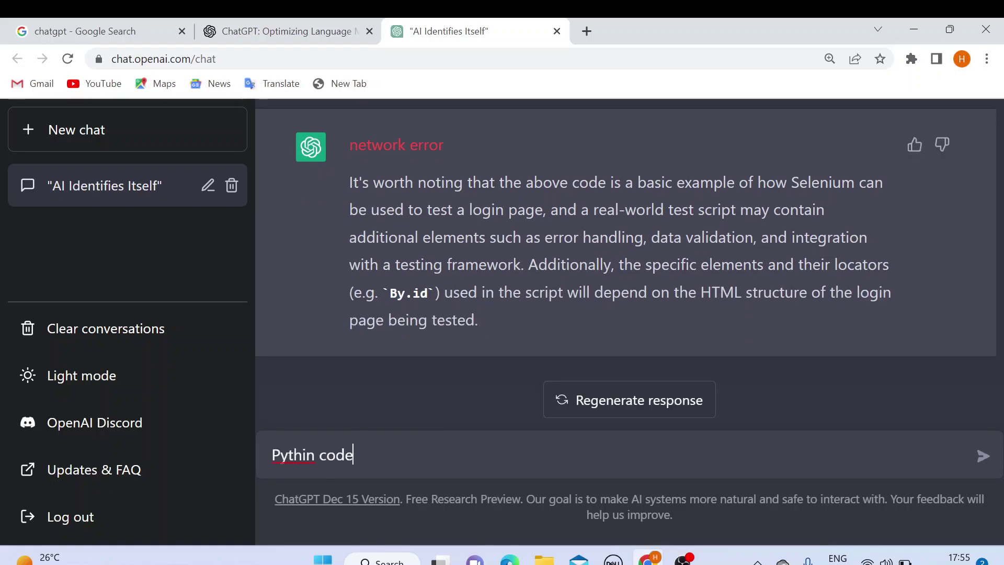
pyautogui.write(' for addin')
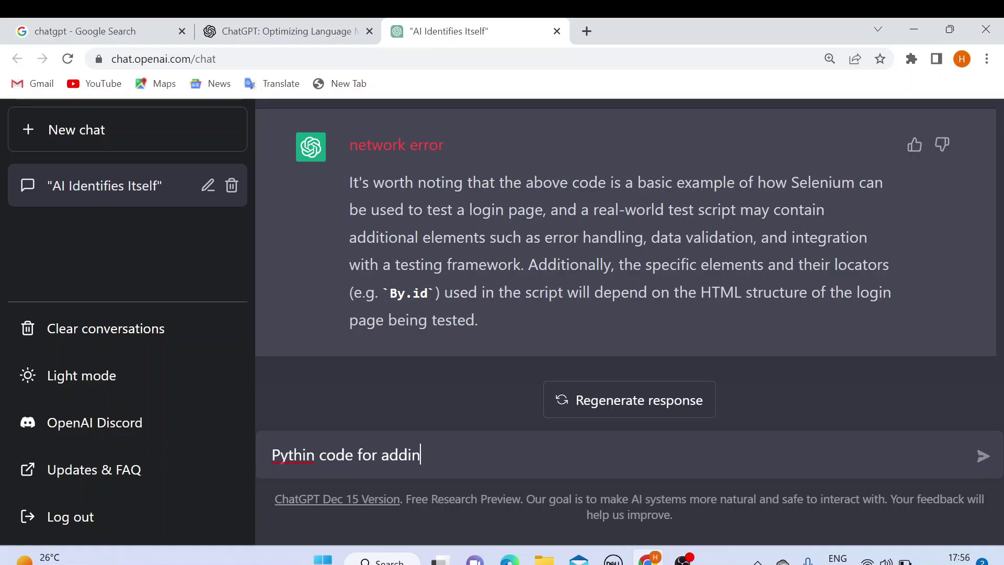
pyautogui.write('g two numbers')
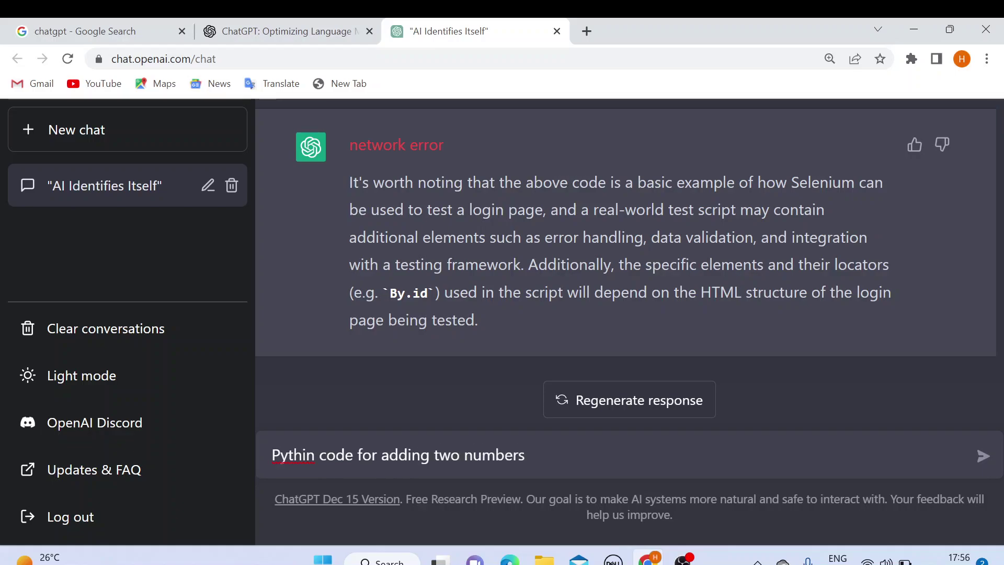
pyautogui.press('BackSpace')
pyautogui.write('o')
pyautogui.press('Return')
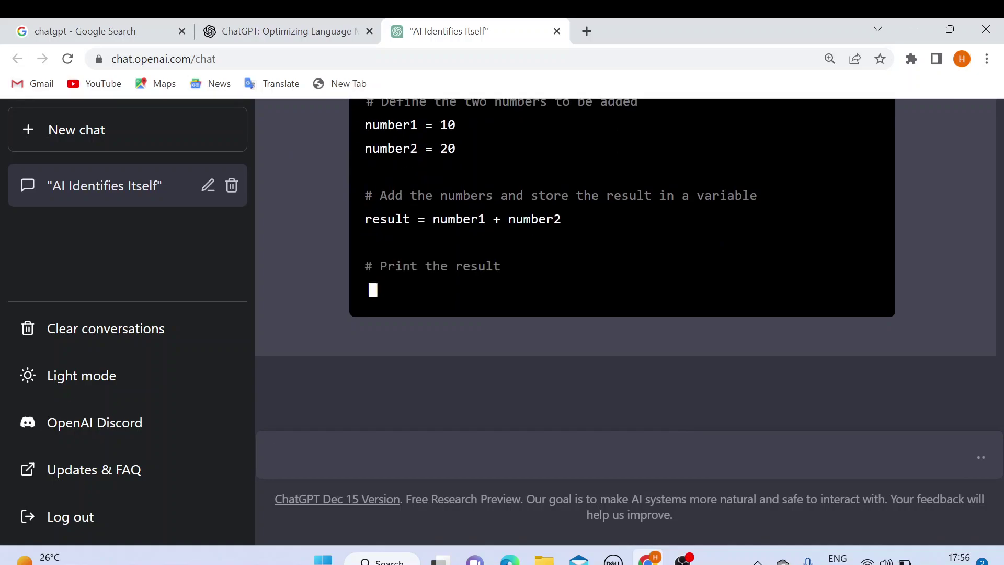
# Highlight the number2 = 20 line, the addition comment and the number1 + number2 sum.
pyautogui.moveTo(404, 128); pyautogui.dragTo(457, 128)
pyautogui.scroll(3, 450, 175)
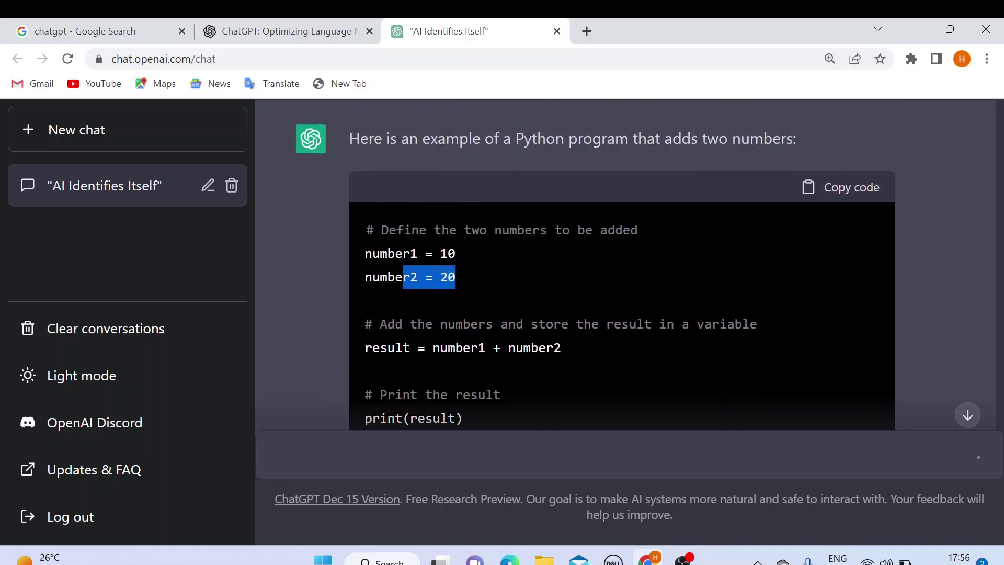
pyautogui.moveTo(395, 254); pyautogui.dragTo(465, 283)
pyautogui.scroll(-2, 548, 278)
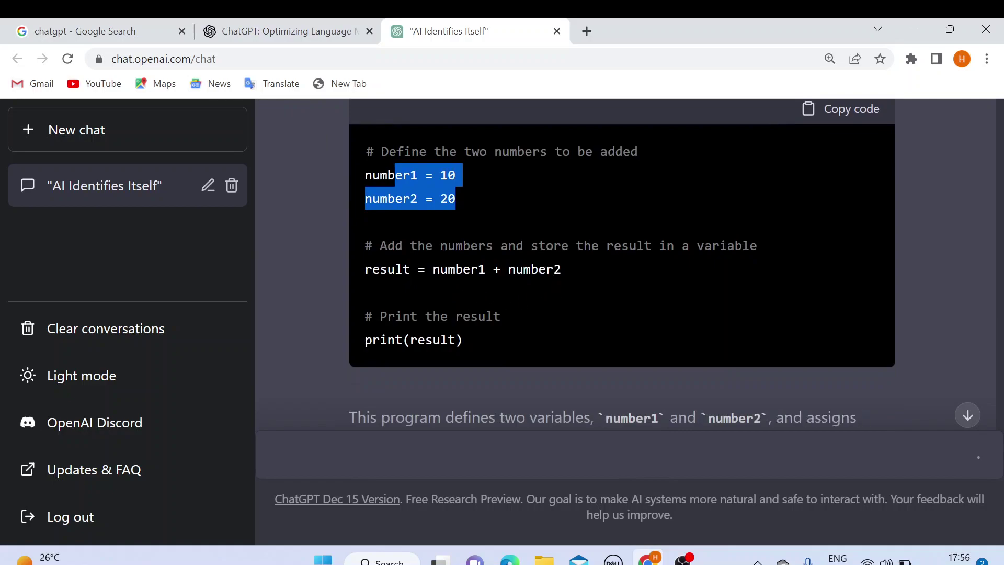
pyautogui.moveTo(447, 246); pyautogui.dragTo(599, 246)
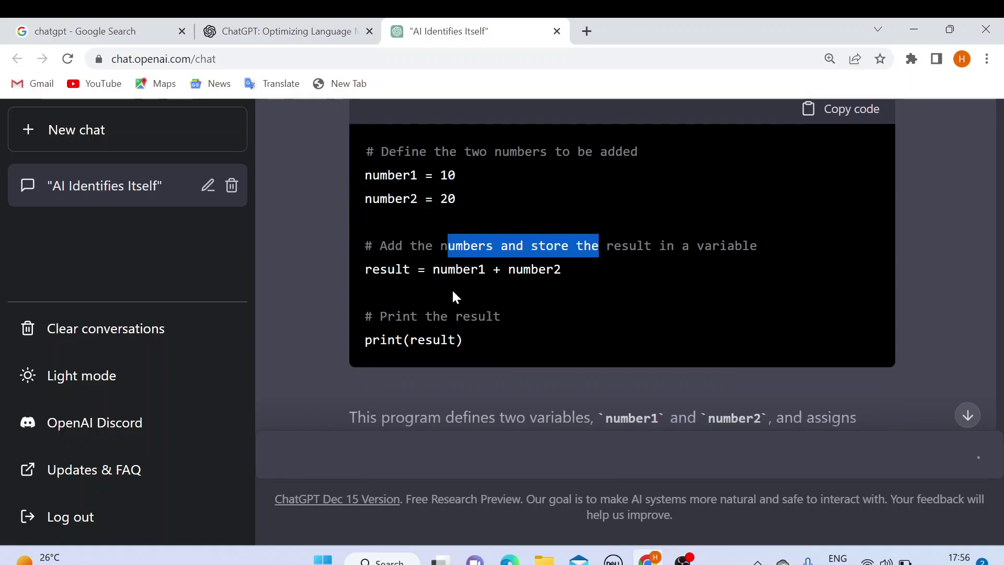
pyautogui.moveTo(455, 269); pyautogui.dragTo(561, 270)
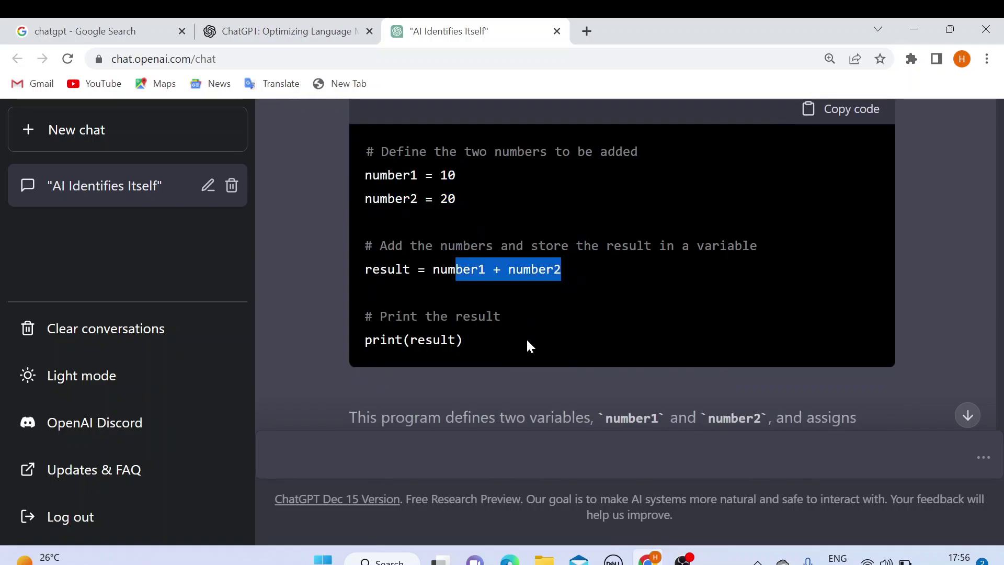
# Scroll through the explanation and highlight the printed output 30.
pyautogui.scroll(-2, 528, 334)
pyautogui.scroll(-2, 539, 324)
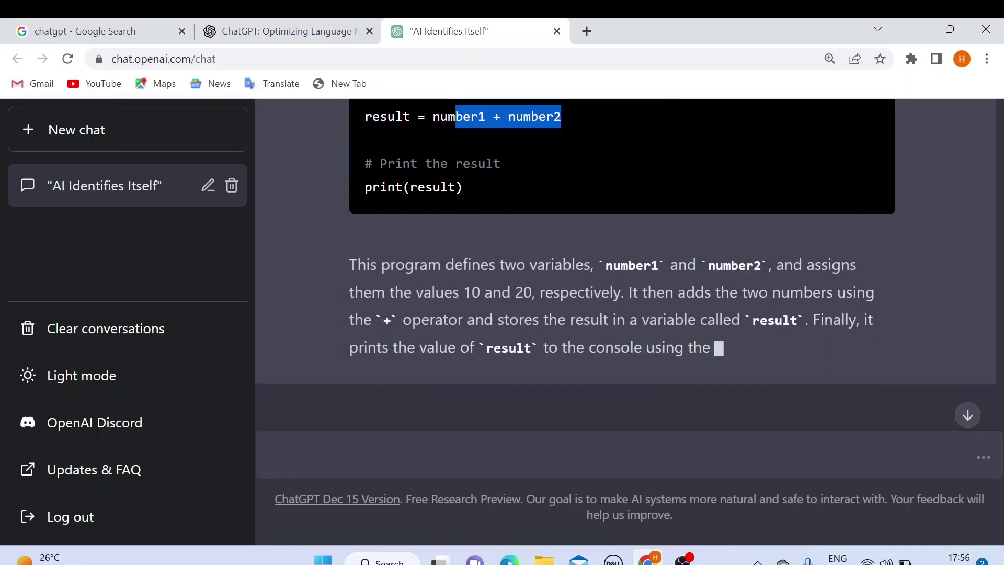
pyautogui.scroll(3, 575, 268)
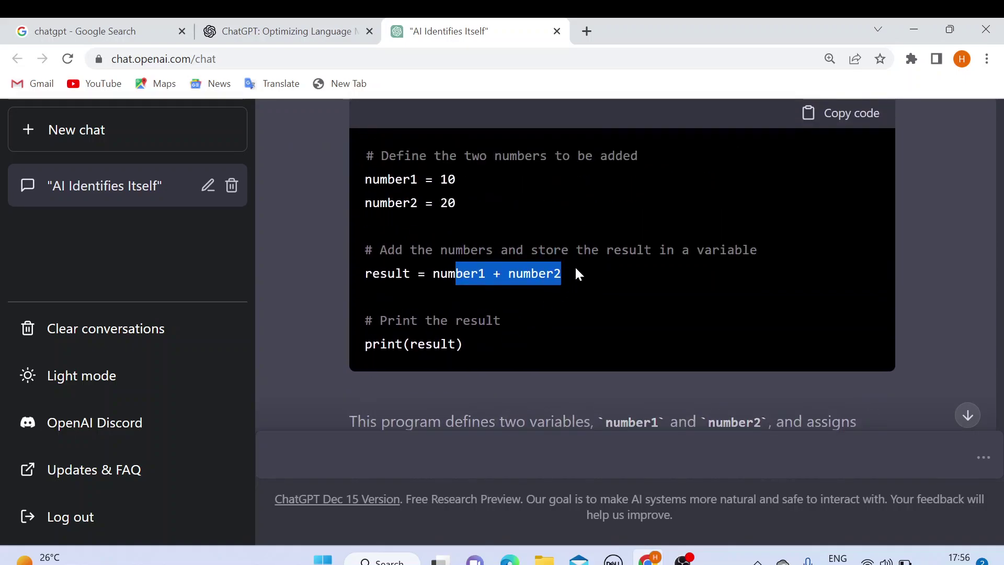
pyautogui.scroll(-2, 576, 277)
pyautogui.scroll(-1, 581, 280)
pyautogui.scroll(-1, 603, 296)
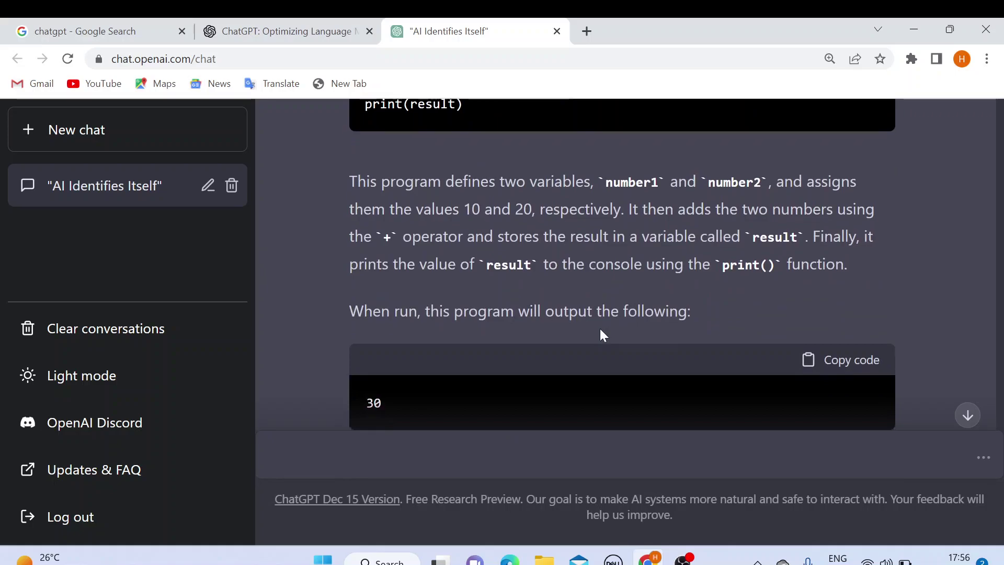
pyautogui.scroll(-1, 600, 328)
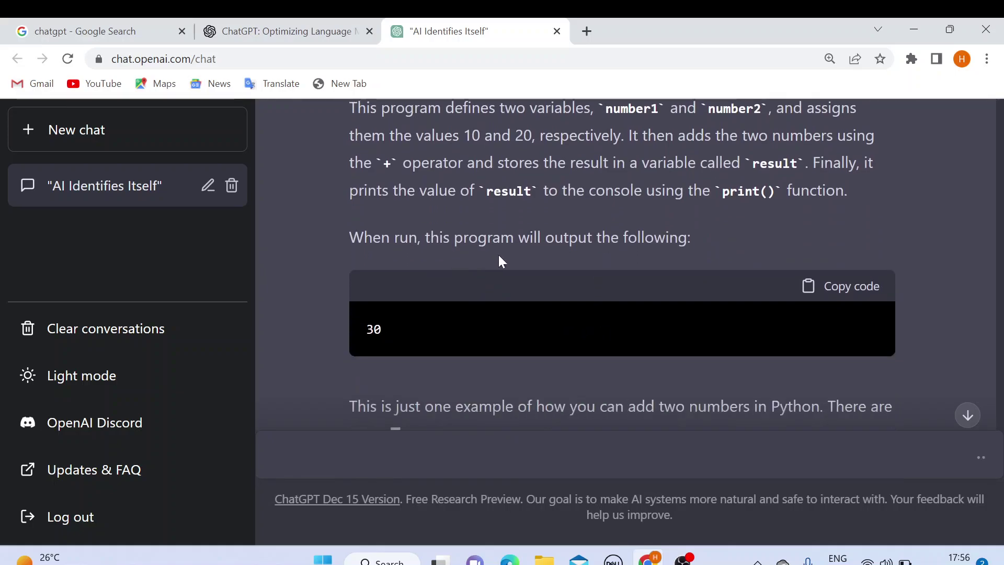
pyautogui.scroll(-1, 481, 271)
pyautogui.moveTo(394, 253); pyautogui.dragTo(364, 255)
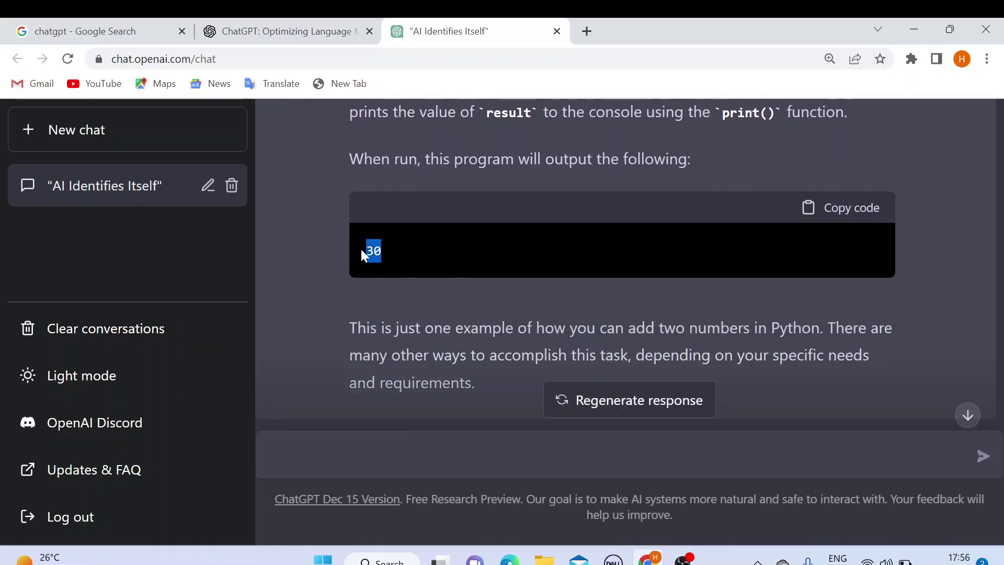
pyautogui.scroll(-1, 482, 292)
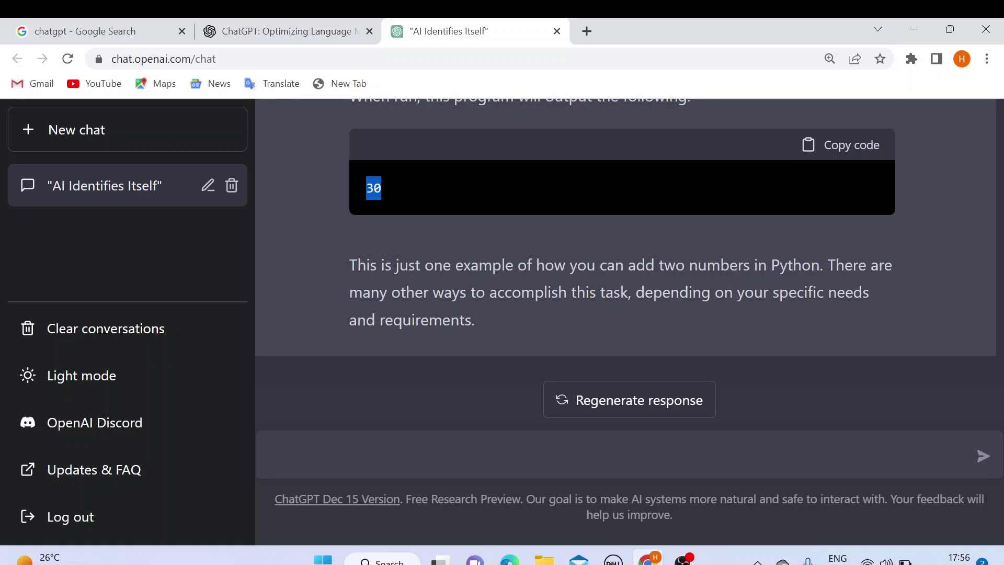
pyautogui.scroll(2, 497, 287)
pyautogui.scroll(-2, 498, 287)
pyautogui.moveTo(395, 265)
pyautogui.mouseDown()
pyautogui.moveTo(460, 270)
pyautogui.moveTo(487, 319)
pyautogui.mouseUp()
pyautogui.click(526, 311)
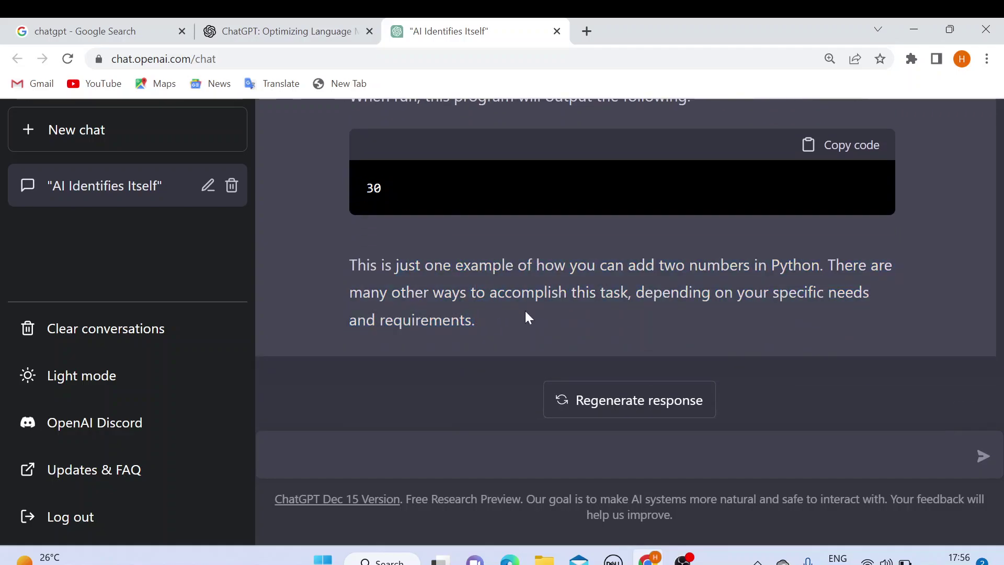
pyautogui.scroll(5, 525, 310)
pyautogui.scroll(-3, 527, 307)
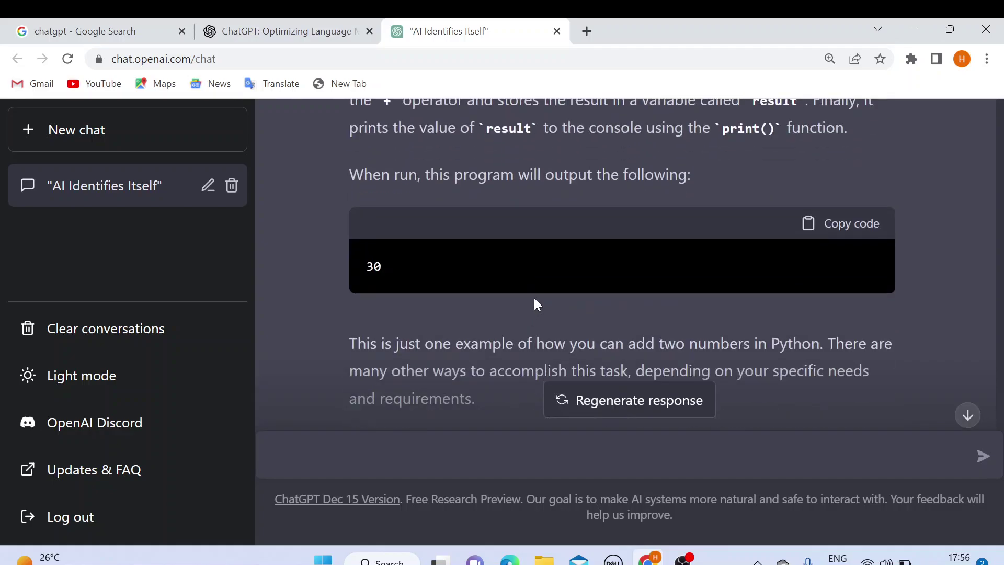
pyautogui.scroll(3, 535, 298)
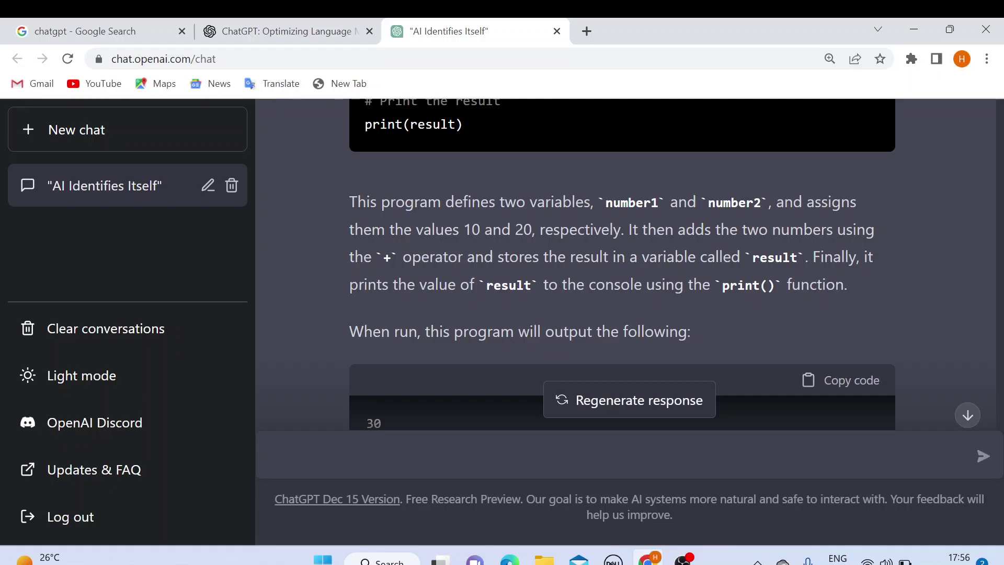
pyautogui.scroll(-3, 628, 261)
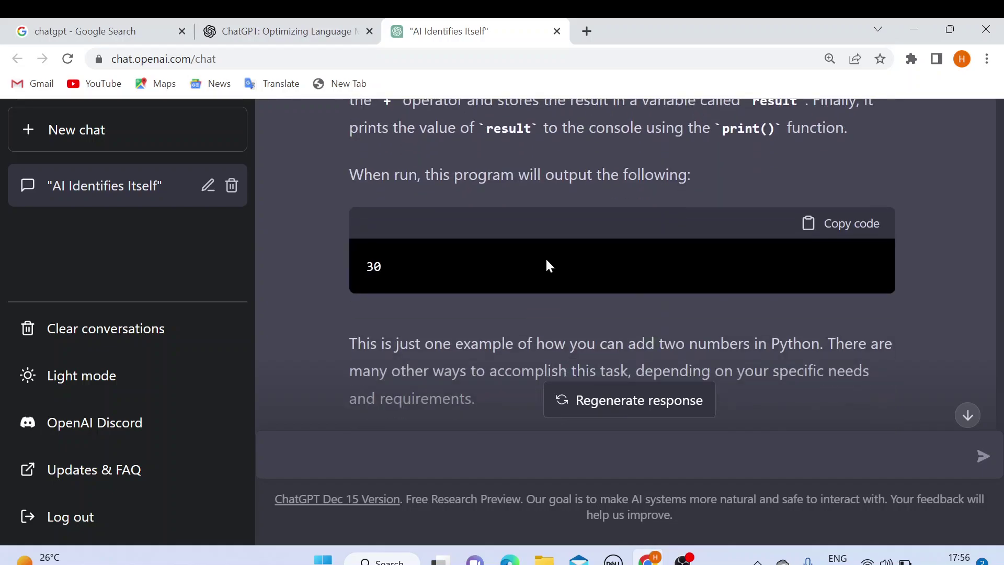